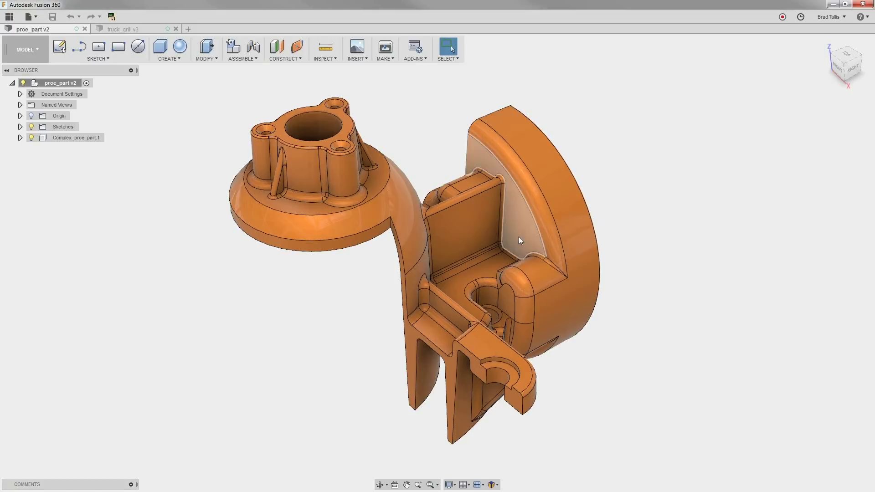
Select the narrow strip face and the fillet face at the pocket's bottom edge and delete them.
scroll(499, 254, up, 5)
scroll(492, 253, up, 5)
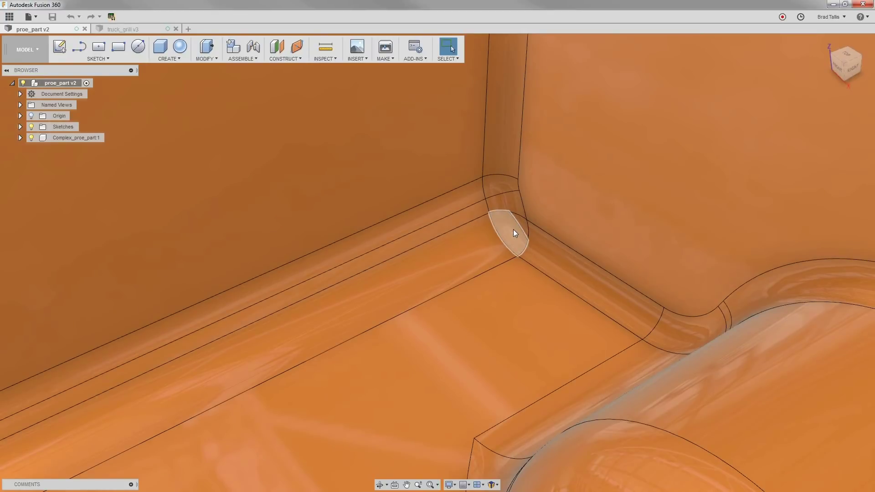
scroll(513, 228, down, 10)
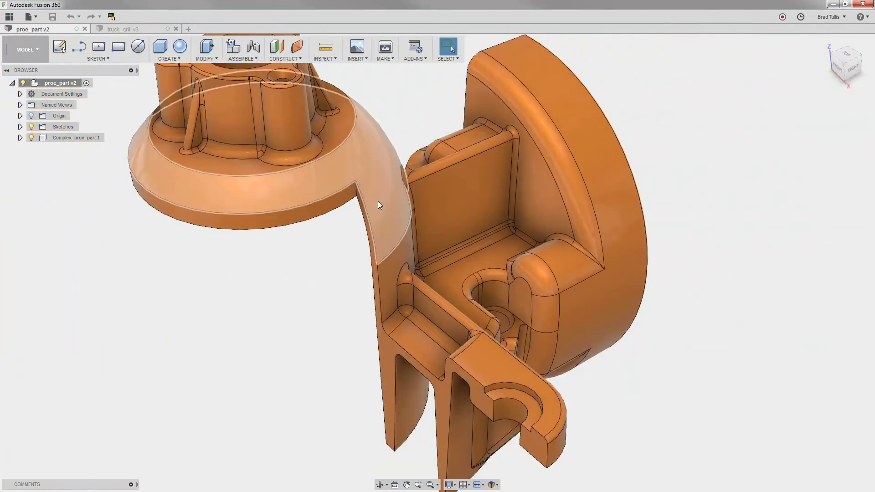
scroll(382, 209, up, 6)
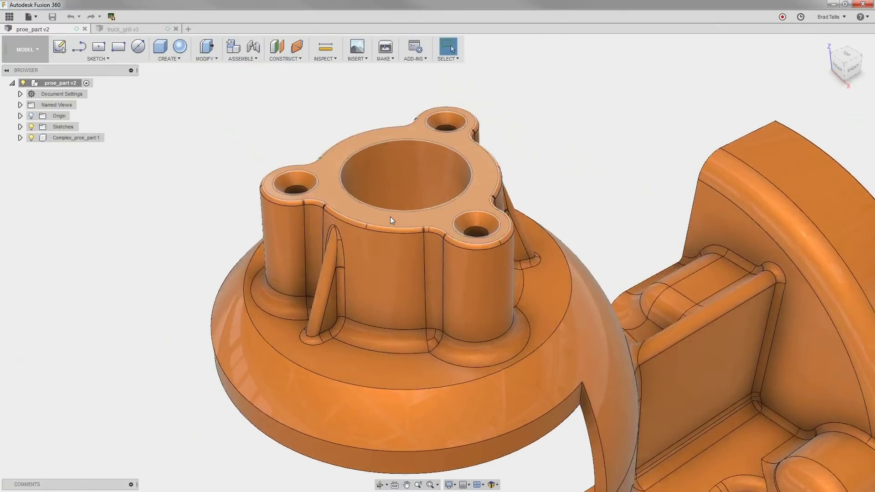
scroll(393, 219, up, 5)
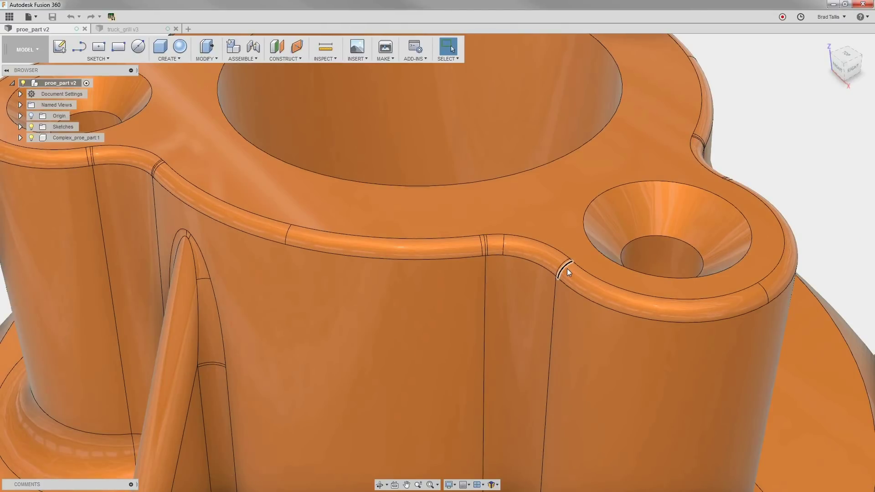
scroll(567, 269, down, 10)
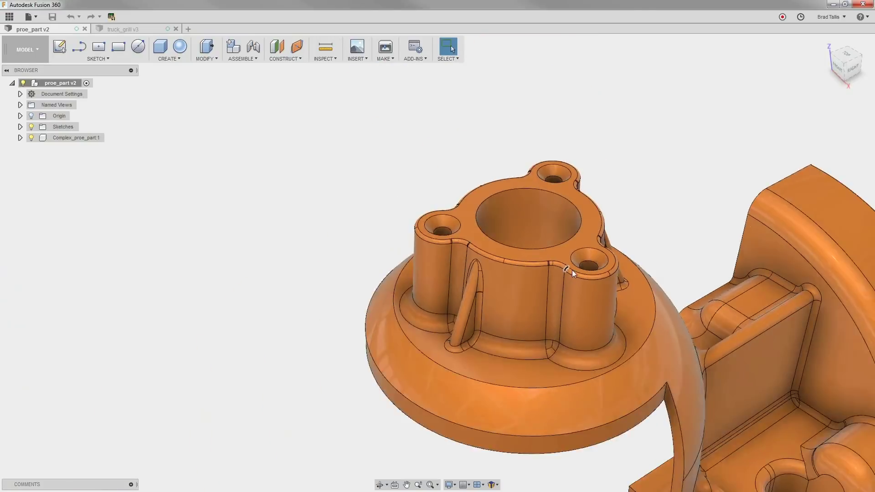
middle_drag(647, 241, 471, 136)
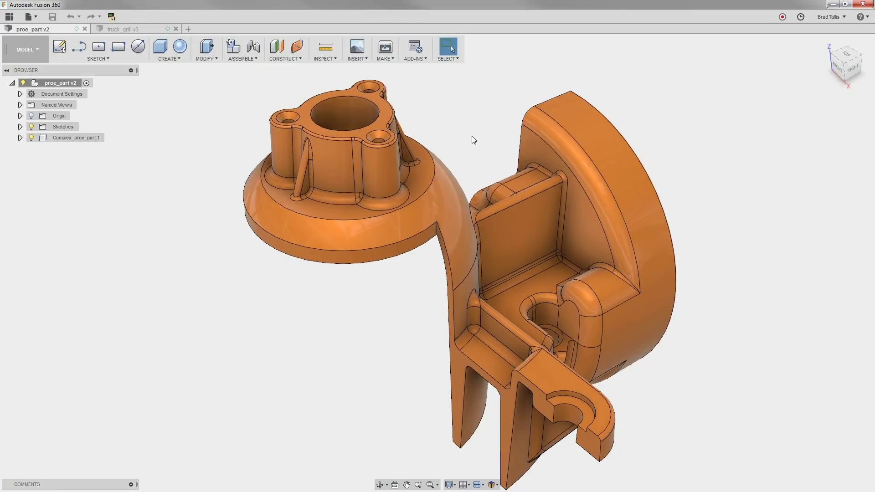
scroll(546, 296, up, 8)
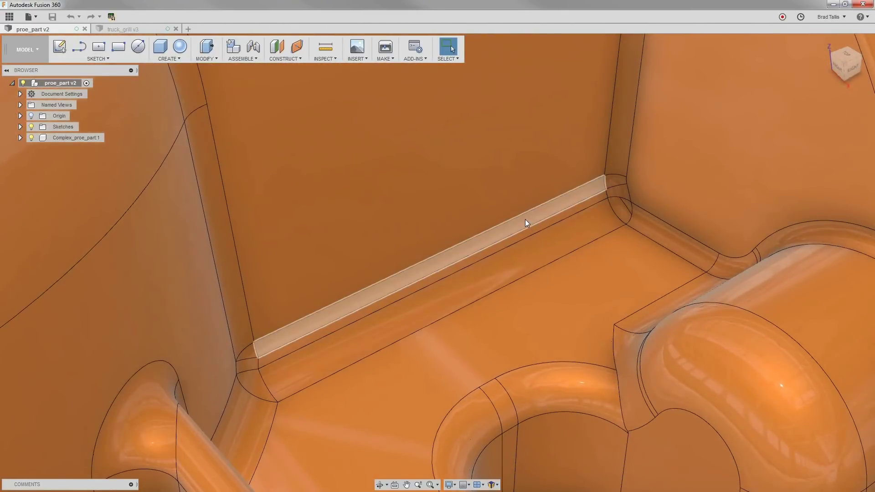
click(526, 221)
shift+click(540, 248)
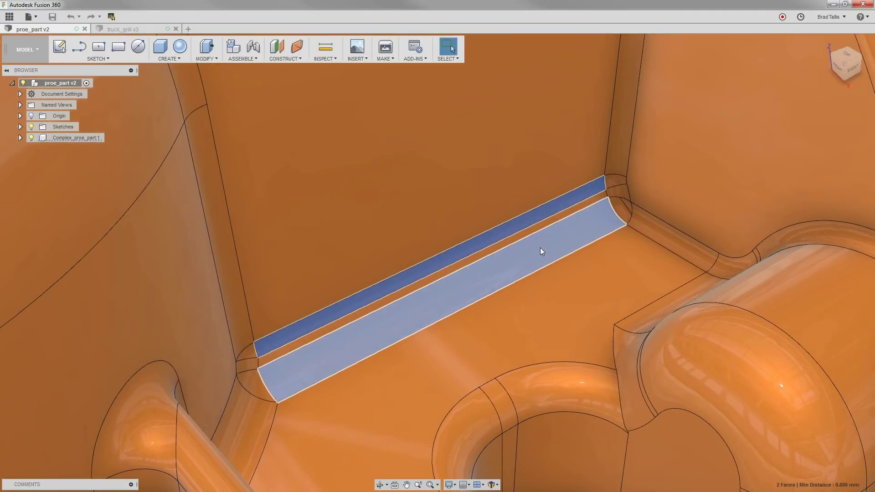
right_click(542, 252)
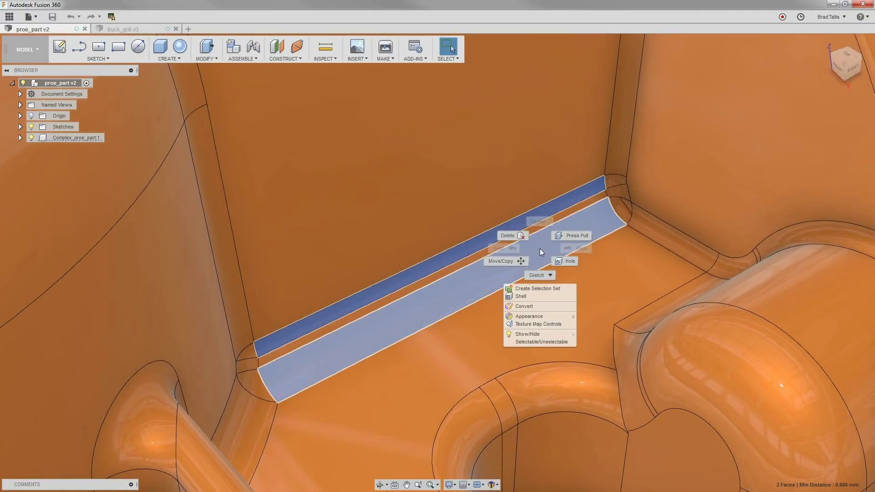
click(518, 237)
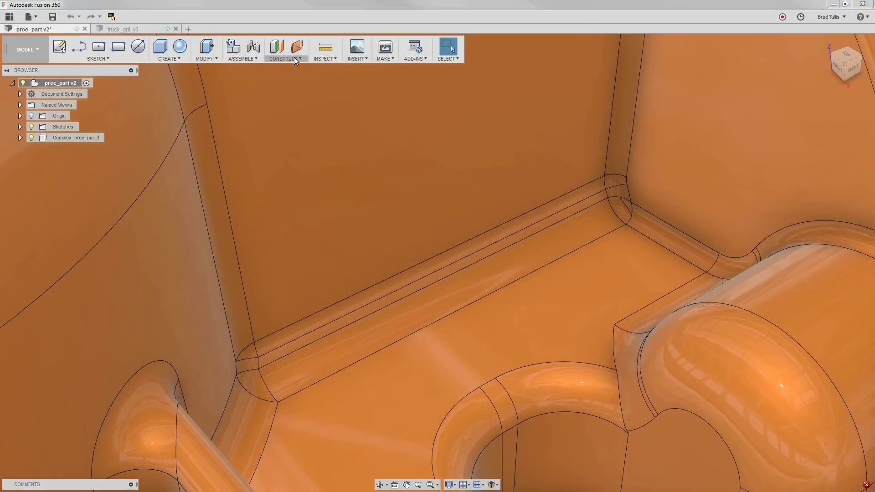
Create a Plane Along Path at the end of the fillet edge.
click(292, 58)
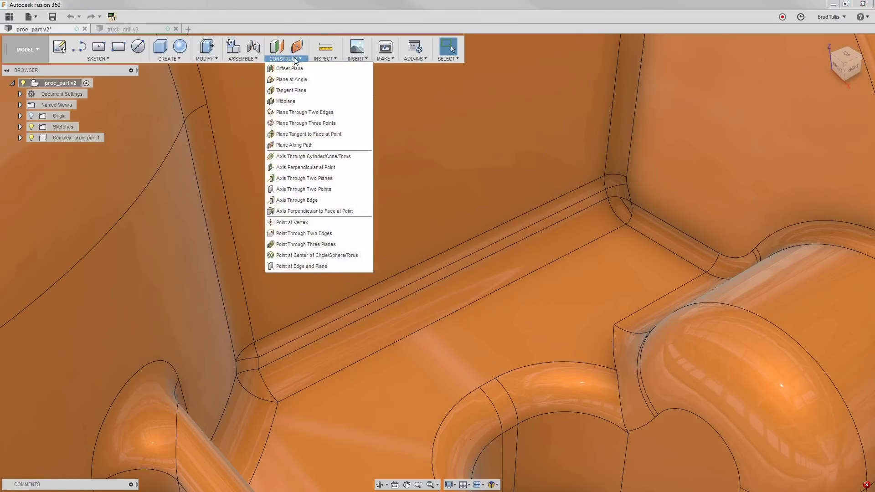
click(325, 145)
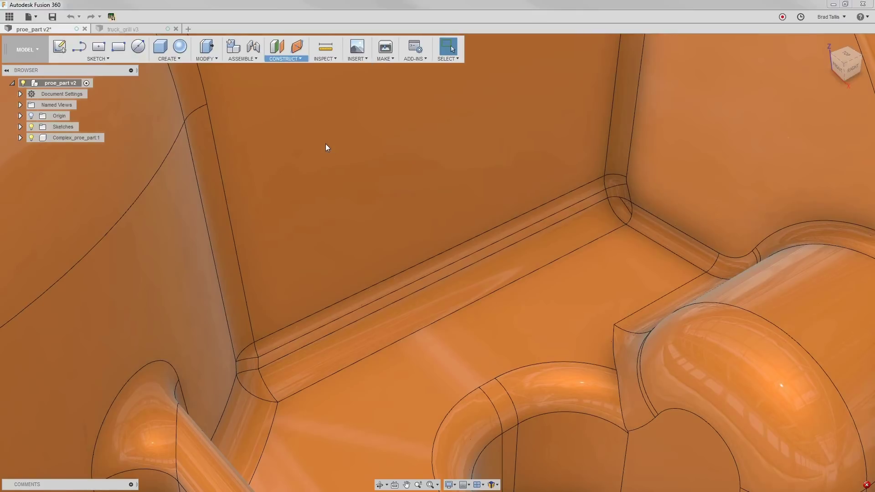
click(565, 222)
drag(609, 203, 606, 199)
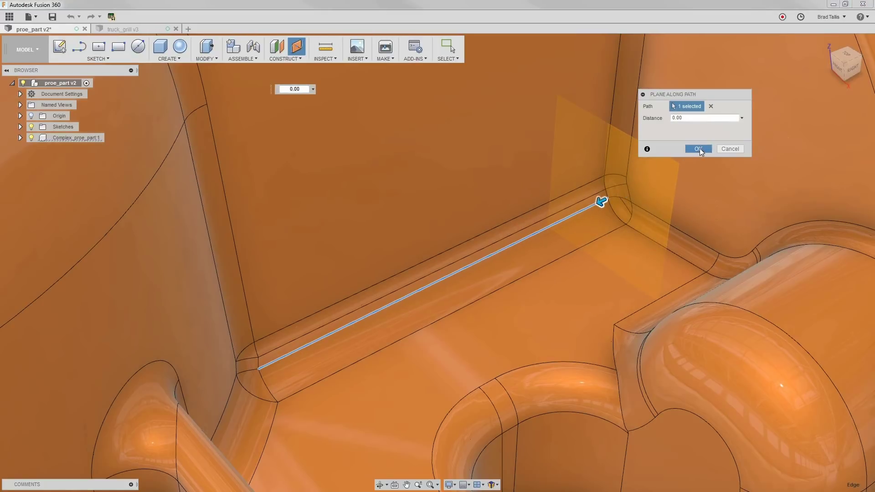
click(698, 149)
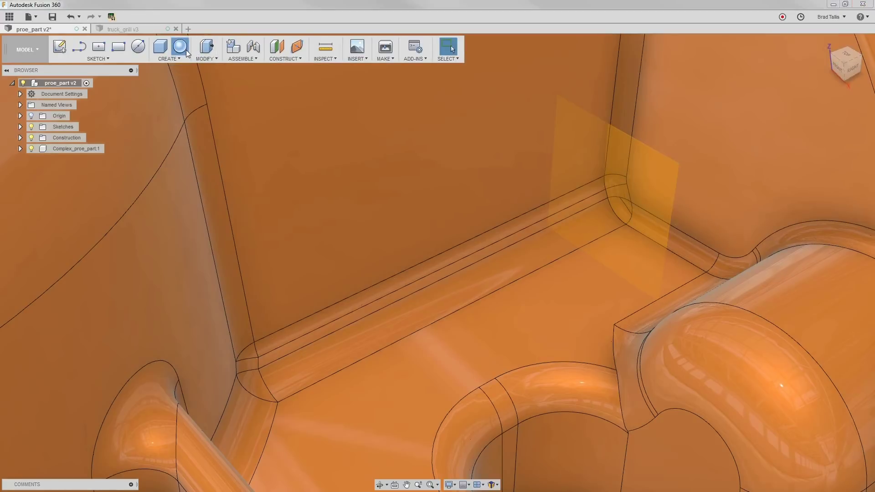
Cut a 6.756 mm sphere centred at the edge end on the new plane.
click(186, 50)
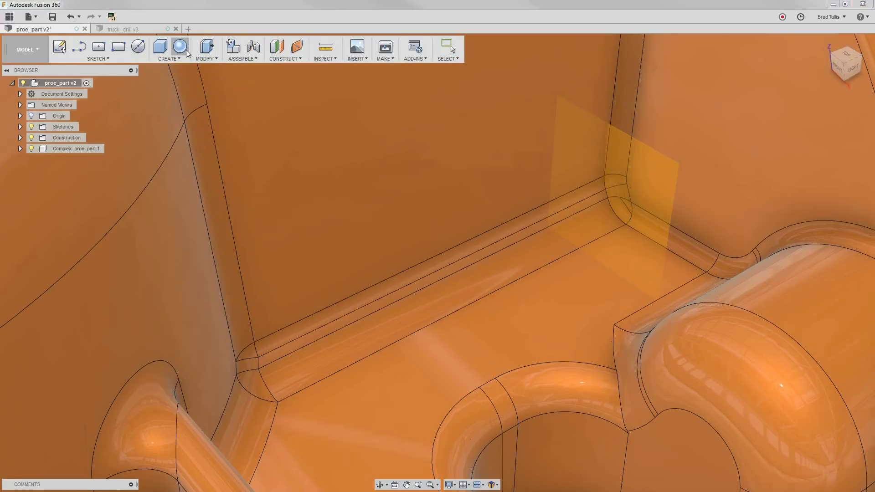
click(622, 158)
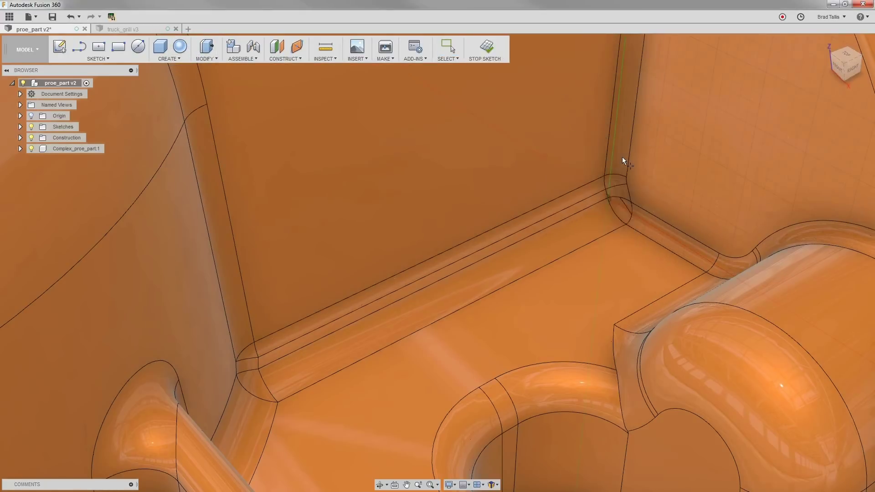
click(608, 199)
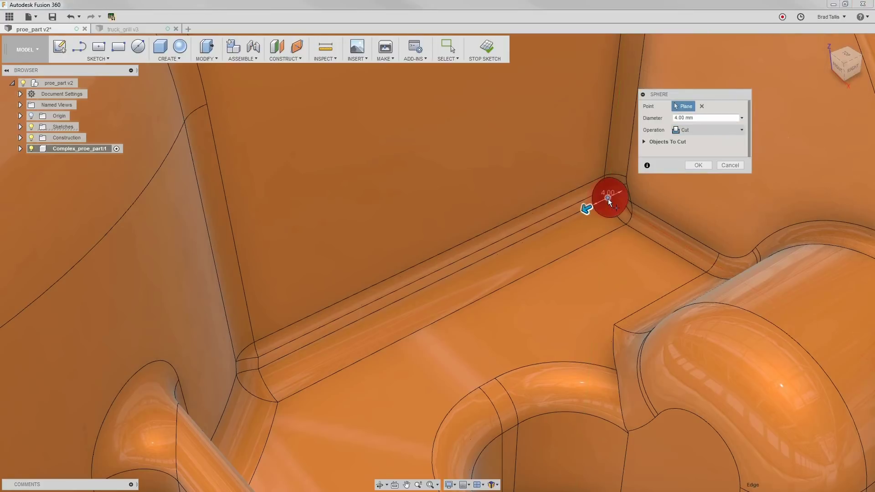
scroll(635, 186, up, 3)
scroll(649, 191, up, 3)
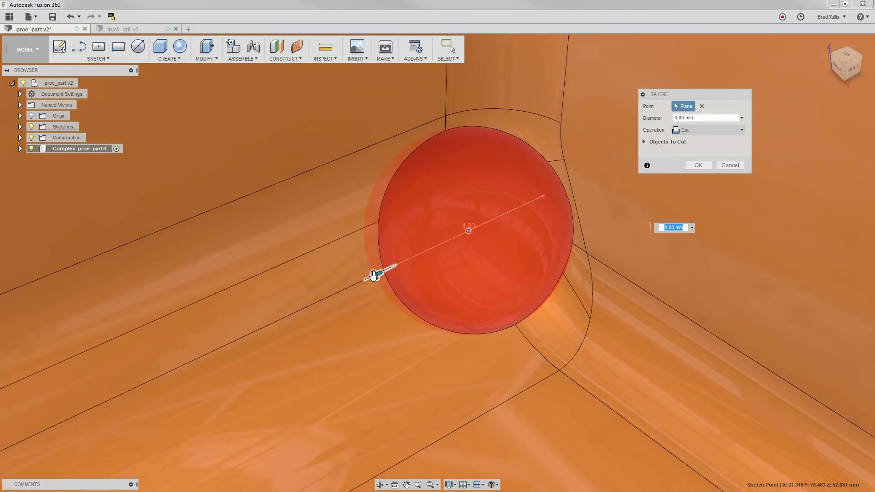
drag(378, 274, 324, 281)
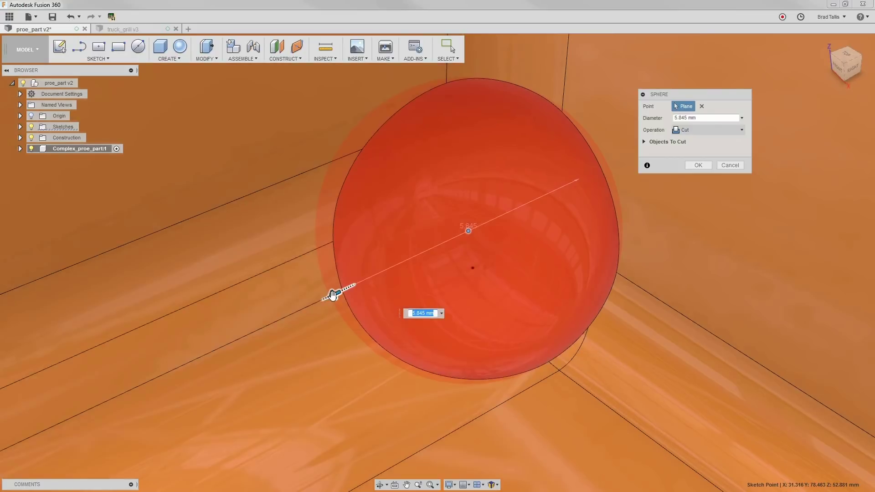
drag(333, 293, 314, 302)
scroll(656, 252, down, 5)
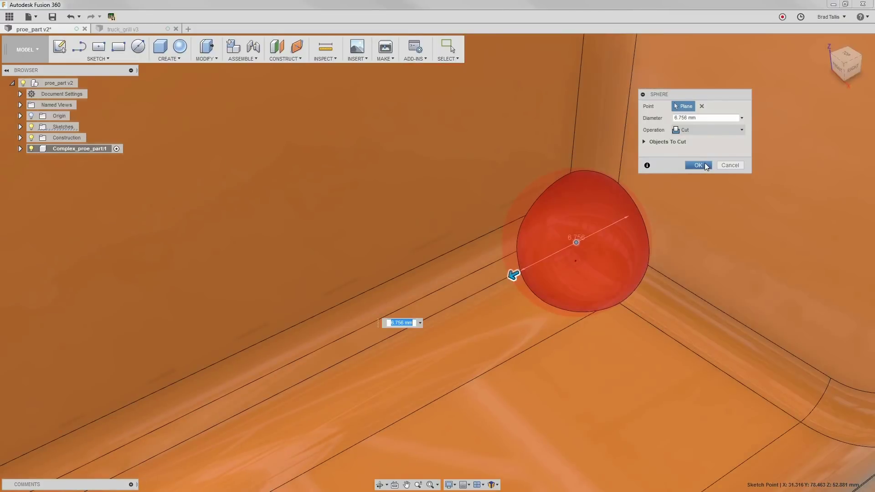
click(698, 165)
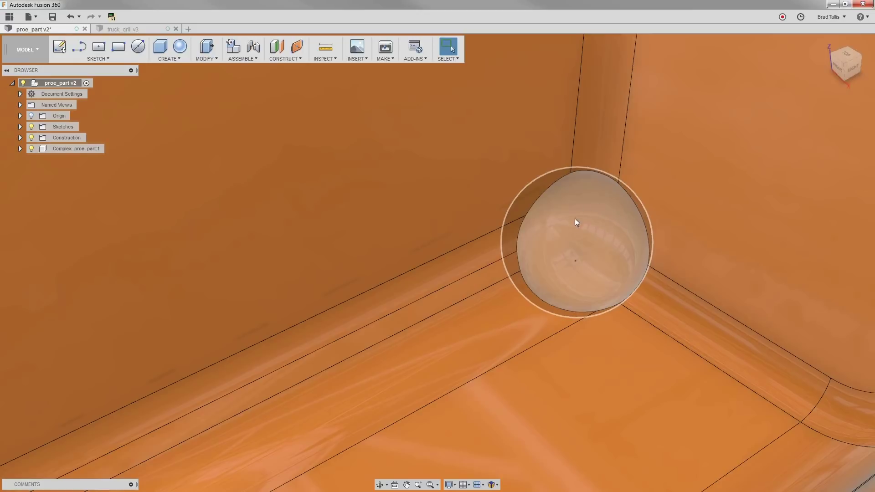
Create a Plane Along Path at the fillet edge's opposite corner end.
scroll(567, 238, down, 3)
shift+middle_drag(567, 239, 373, 196)
scroll(372, 196, up, 6)
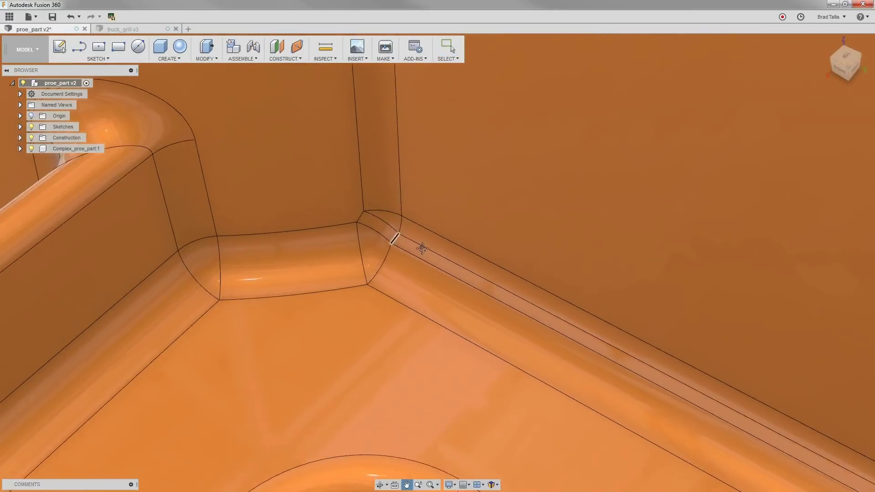
click(297, 46)
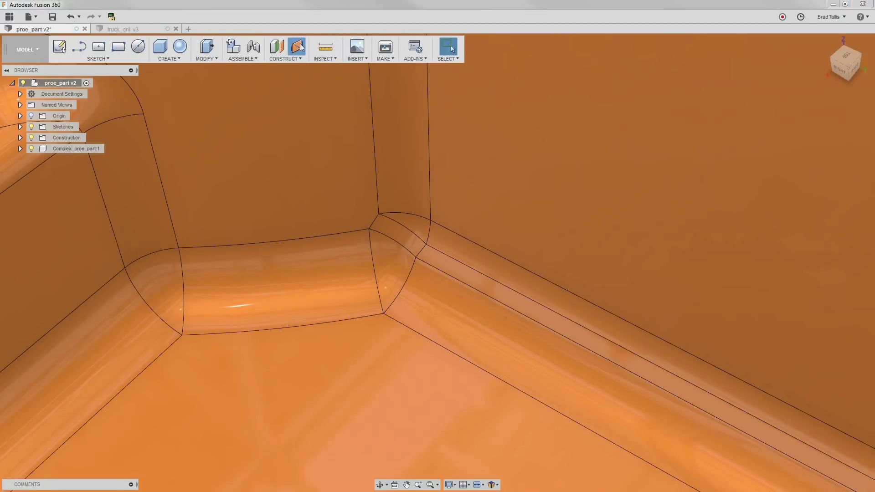
click(468, 286)
drag(466, 286, 406, 254)
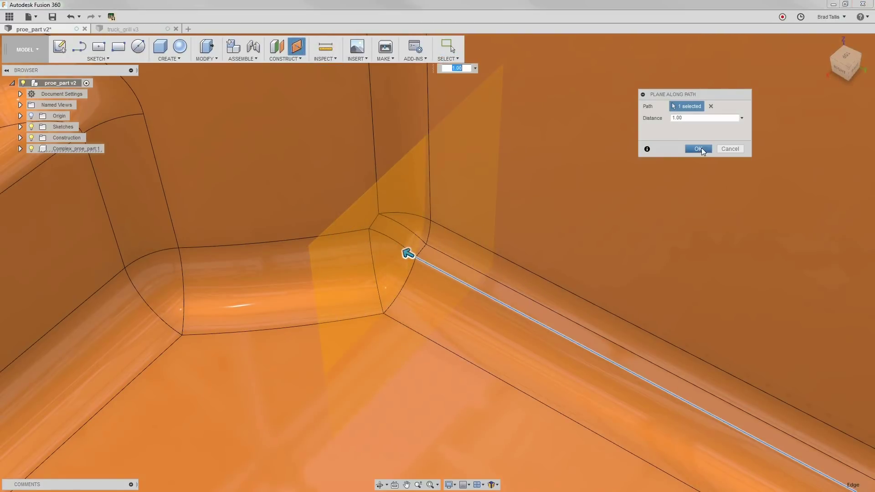
click(698, 149)
Cut a 7.199 mm sphere centred at that edge end on the new plane.
click(59, 46)
click(374, 182)
click(416, 258)
drag(373, 237, 351, 221)
click(698, 165)
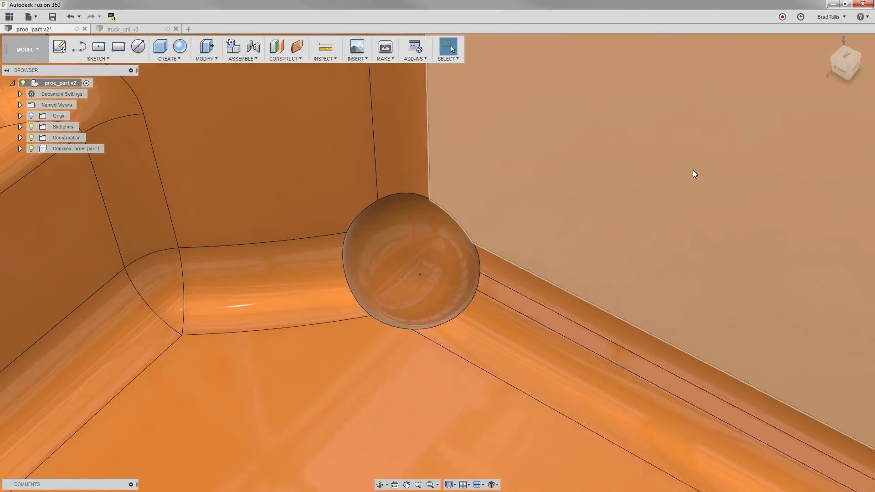
shift+middle_drag(691, 174, 557, 290)
Delete the two strip faces between the spherical holes.
click(533, 273)
ctrl+click(527, 294)
right_click(526, 295)
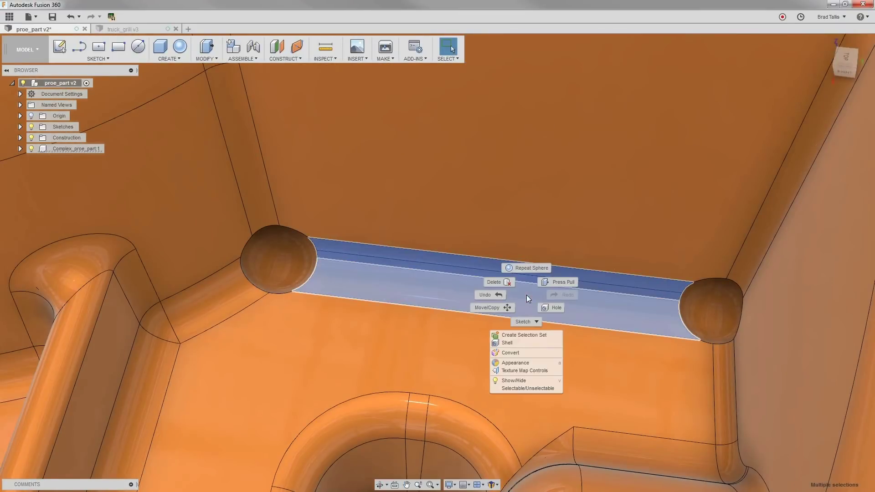
click(505, 284)
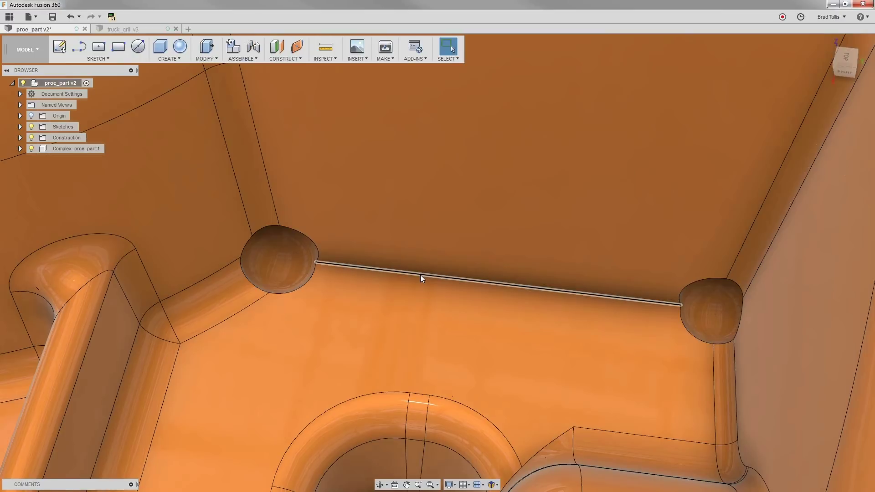
Delete the left and right spherical hole faces.
right_click(288, 256)
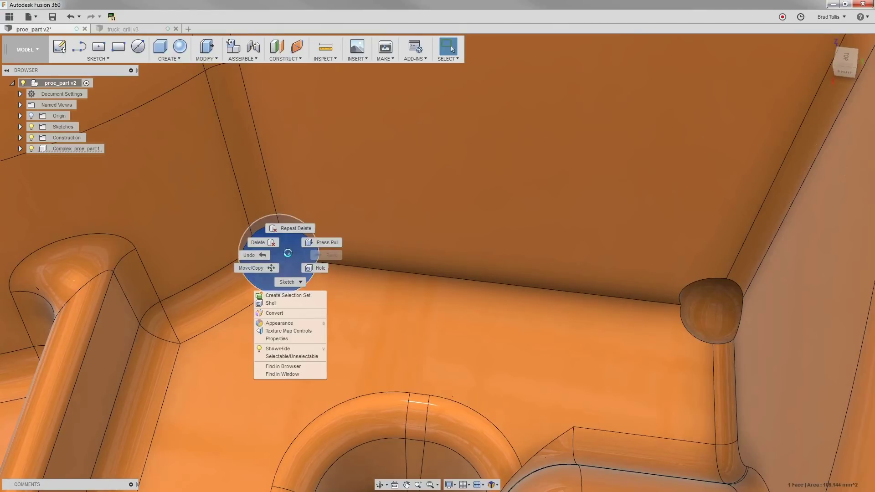
click(266, 243)
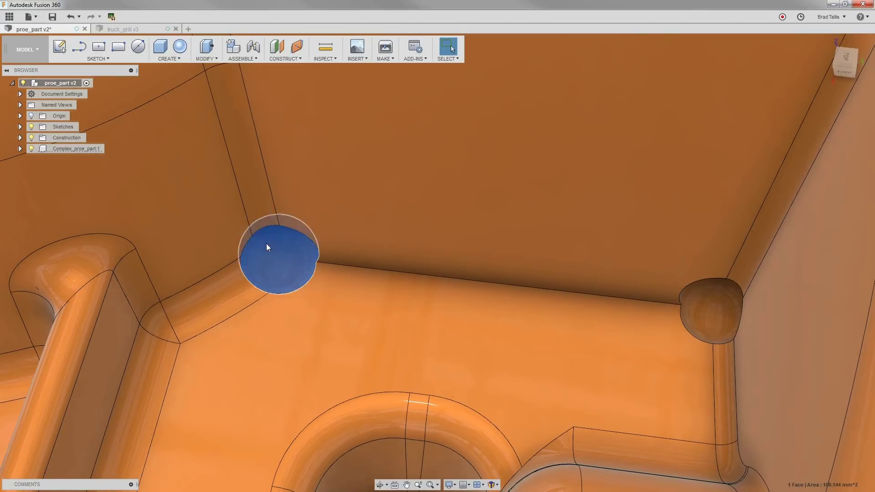
right_click(713, 311)
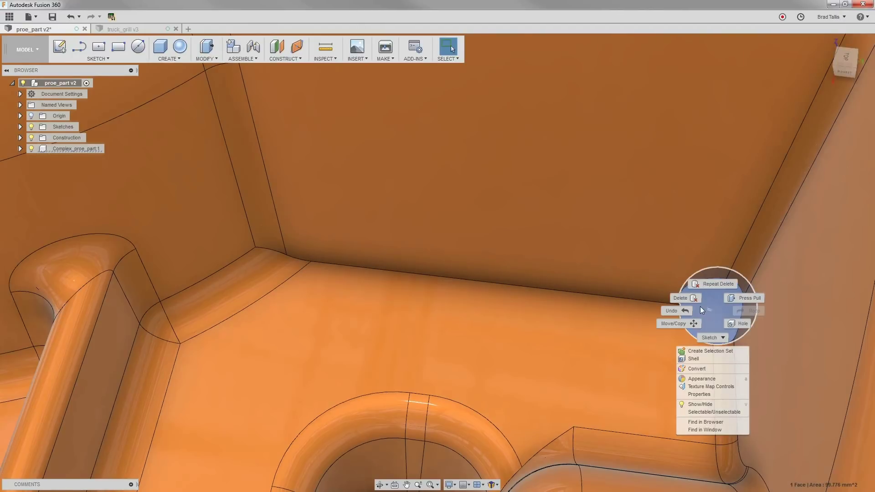
click(682, 297)
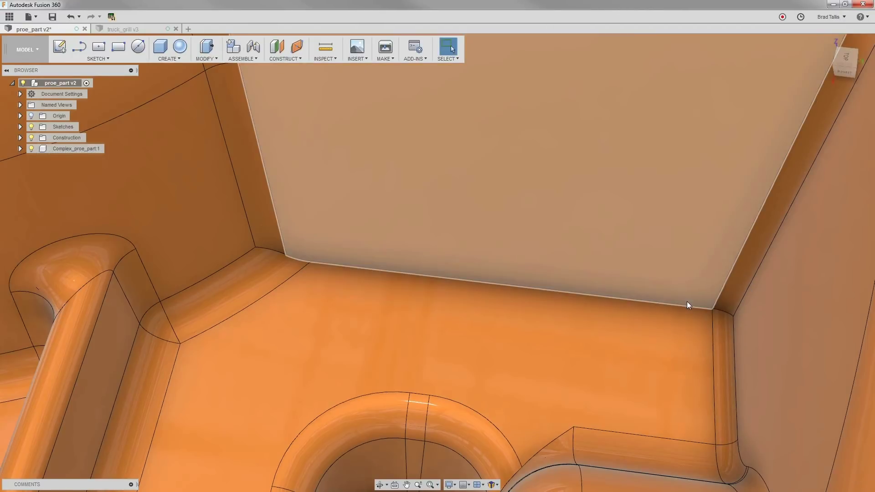
scroll(536, 305, down, 10)
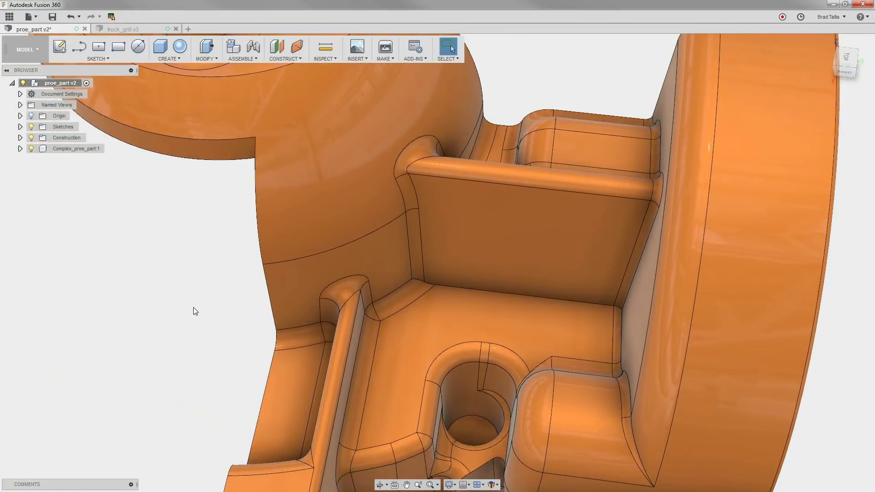
Orbit around the flange, then set the view to the ViewCube's Right face.
shift+middle_drag(193, 307, 208, 296)
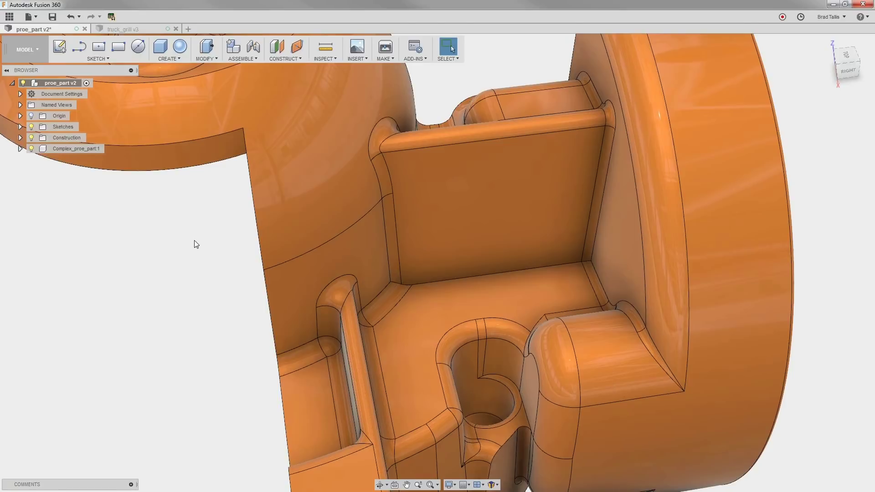
scroll(229, 232, down, 5)
scroll(344, 391, up, 5)
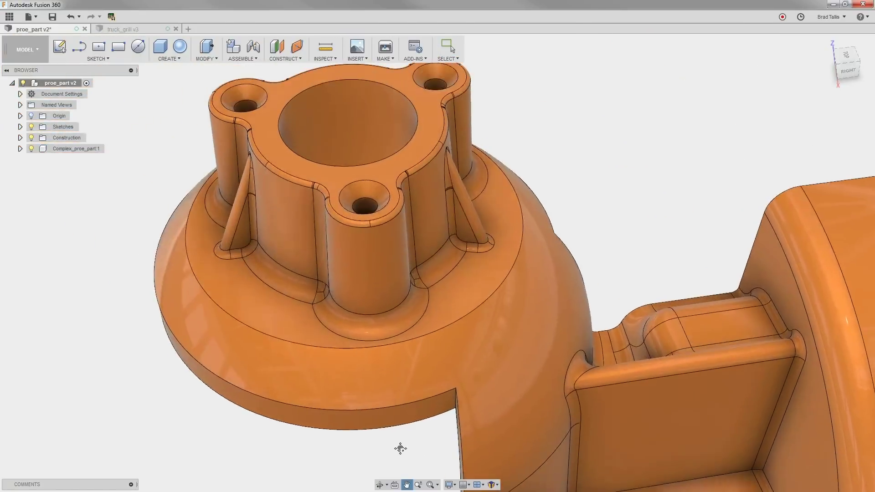
shift+middle_drag(352, 289, 354, 267)
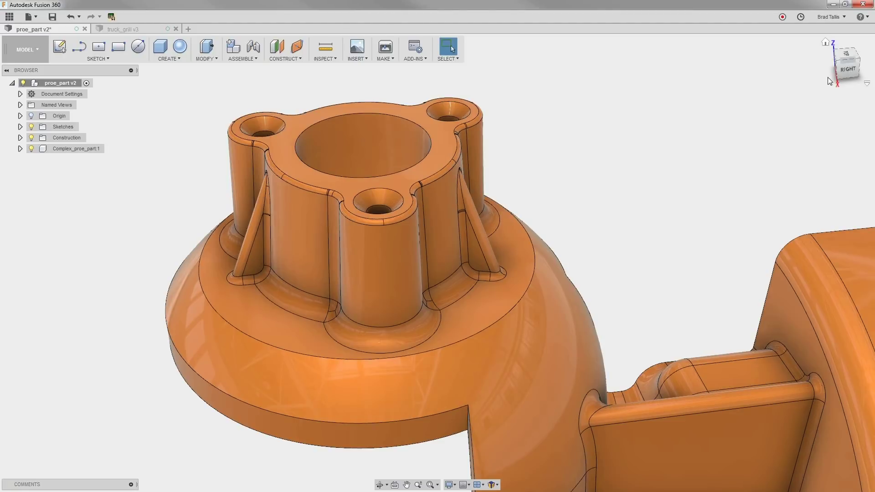
click(847, 72)
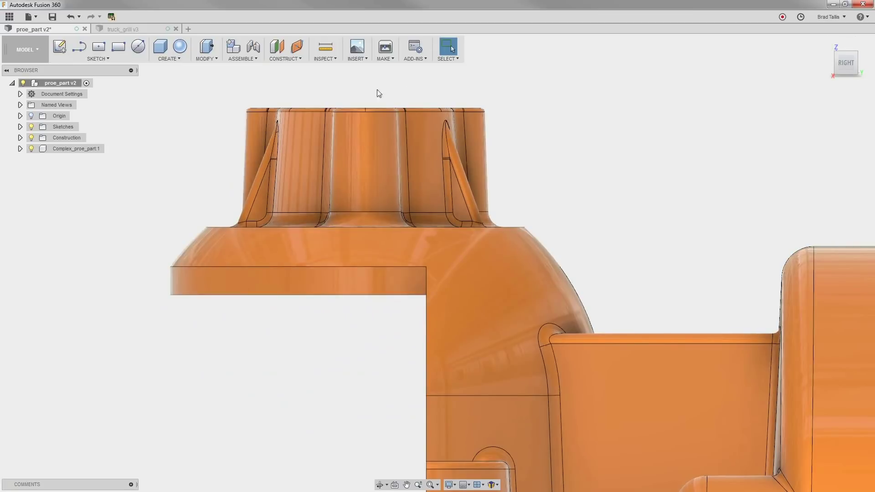
Start a rectangle sketch on the origin plane, placing its first corner above-left of the flange.
click(117, 46)
click(153, 303)
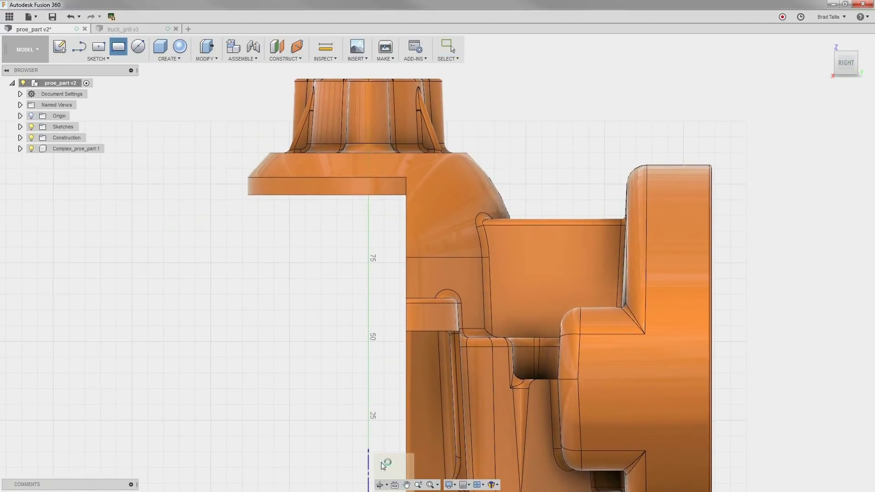
click(385, 463)
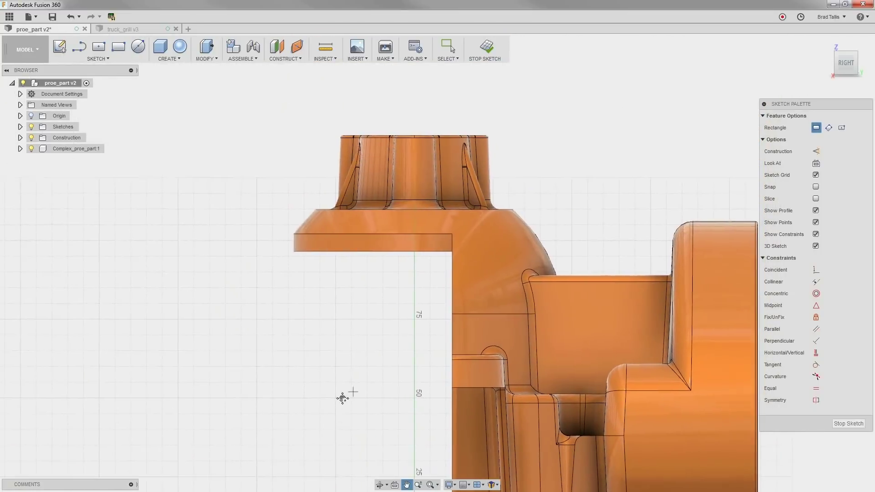
click(264, 131)
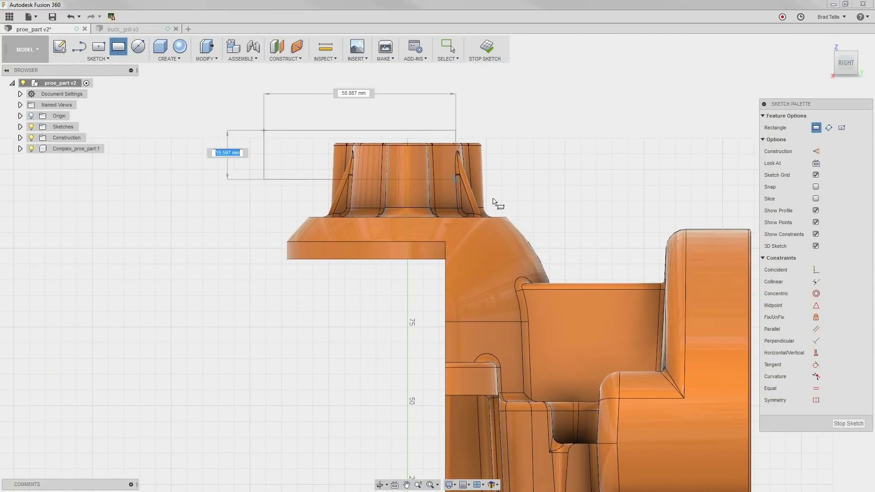
Finish the 84 x 29 mm rectangle and set up Split Body with the rectangle as splitting tool.
click(528, 222)
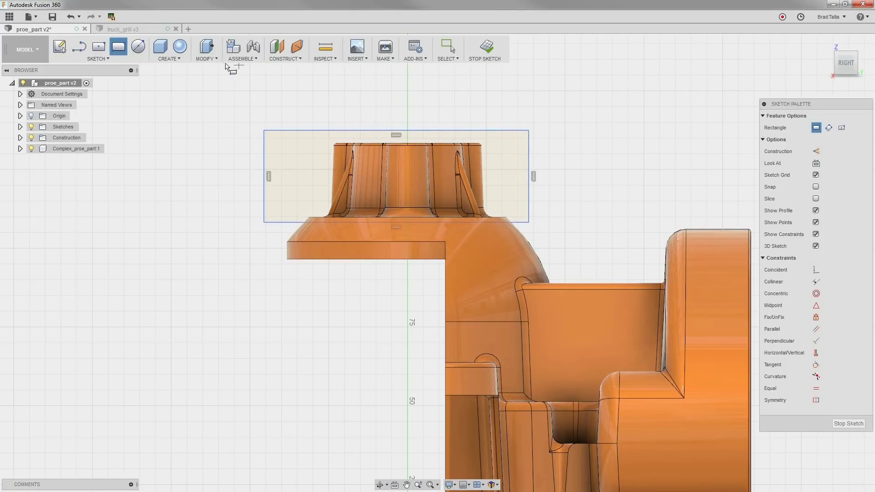
click(210, 58)
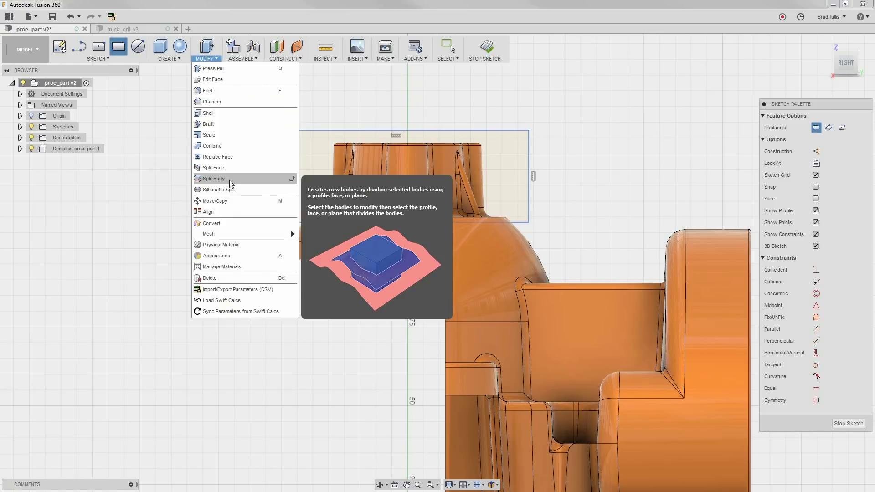
click(229, 180)
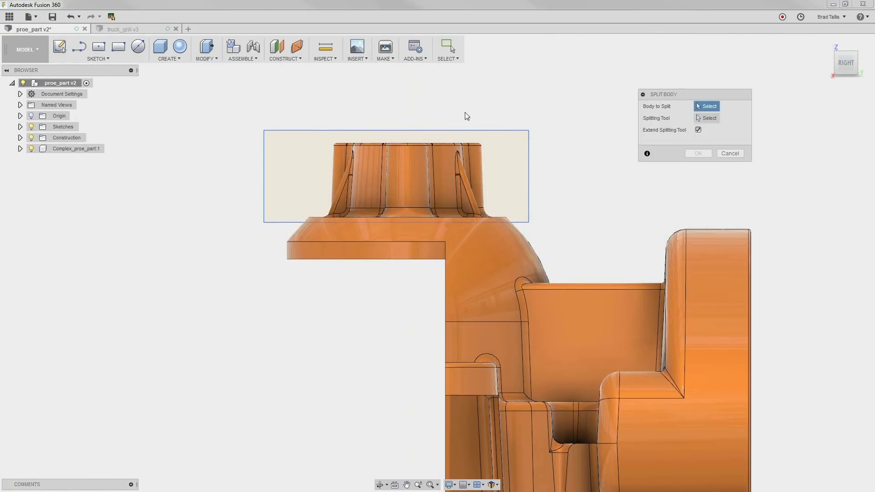
click(444, 153)
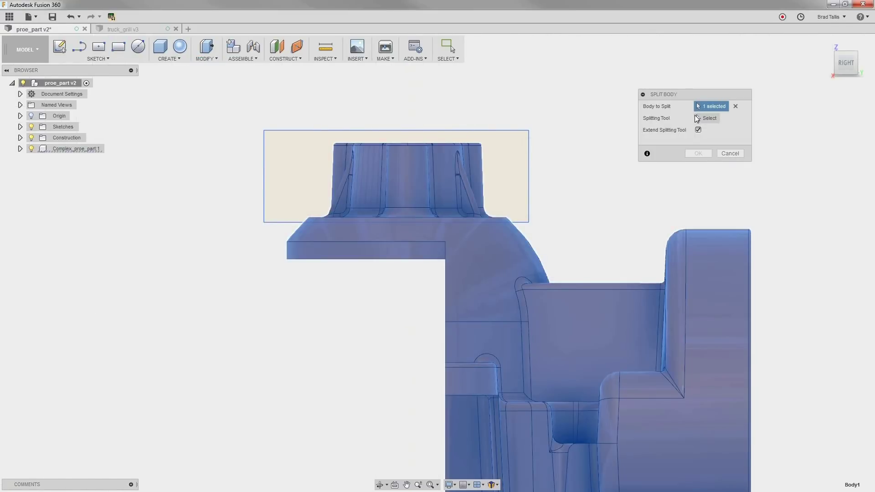
click(700, 119)
click(514, 134)
mouse_move(513, 146)
shift+middle_down()
mouse_move(494, 162)
mouse_move(524, 159)
shift+middle_up()
Apply the split and isolate Body2 from the browser, fitting it to the view.
click(698, 153)
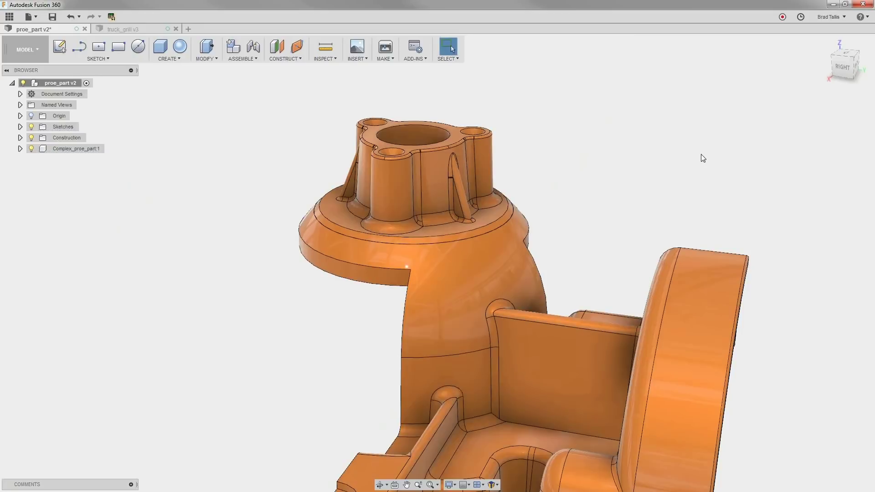
click(20, 149)
click(29, 171)
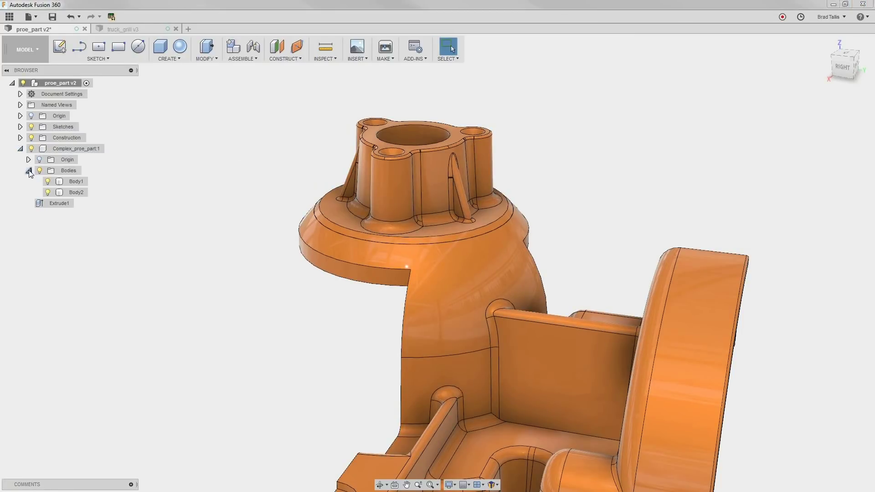
right_click(78, 194)
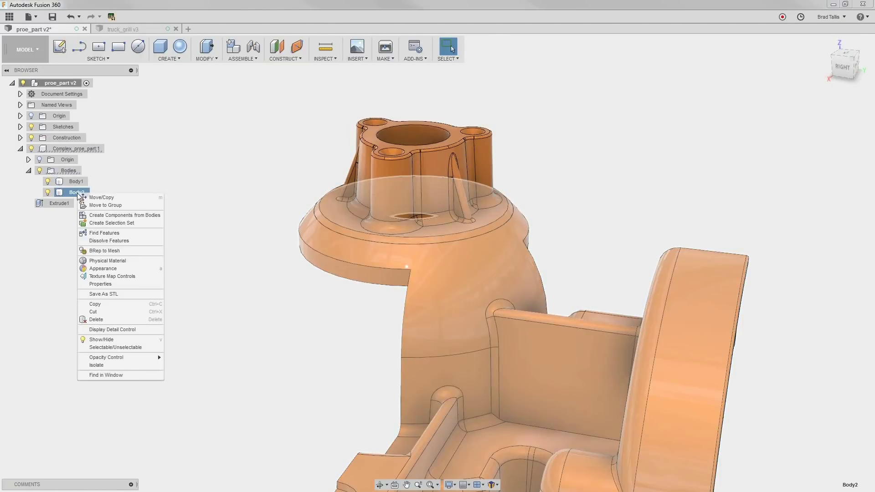
click(115, 343)
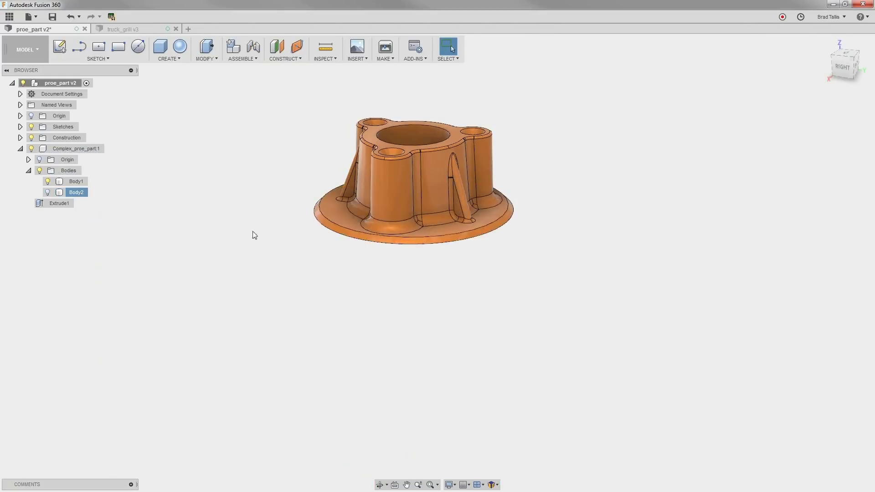
key(F6)
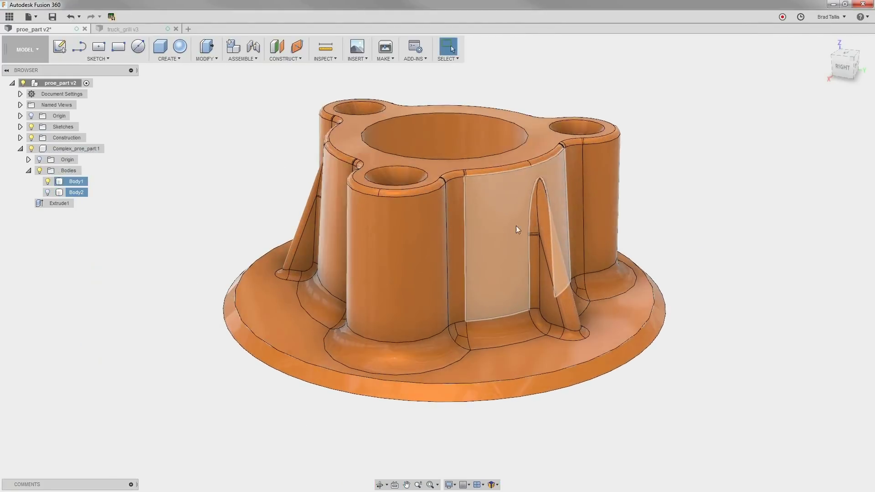
Toggle Body1's selection a few times and orbit around the flange.
ctrl+click(647, 329)
ctrl+click(639, 343)
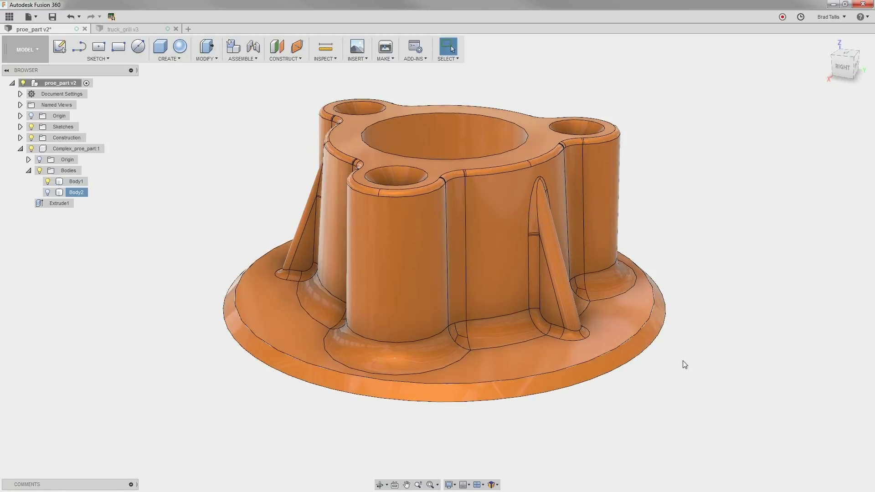
ctrl+click(644, 335)
ctrl+click(644, 334)
ctrl+click(497, 193)
shift+middle_drag(497, 193, 511, 233)
In the Top view, window-select and delete the left and right ribs, keeping the top one.
click(845, 55)
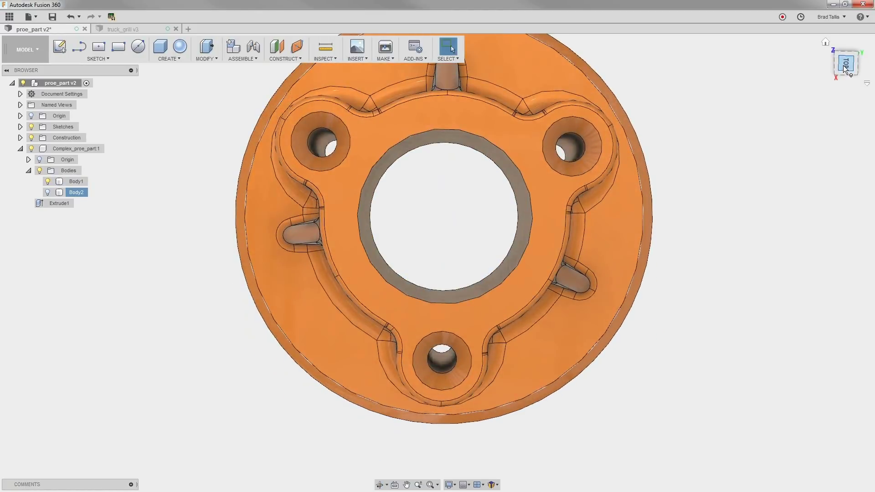
scroll(699, 186, down, 3)
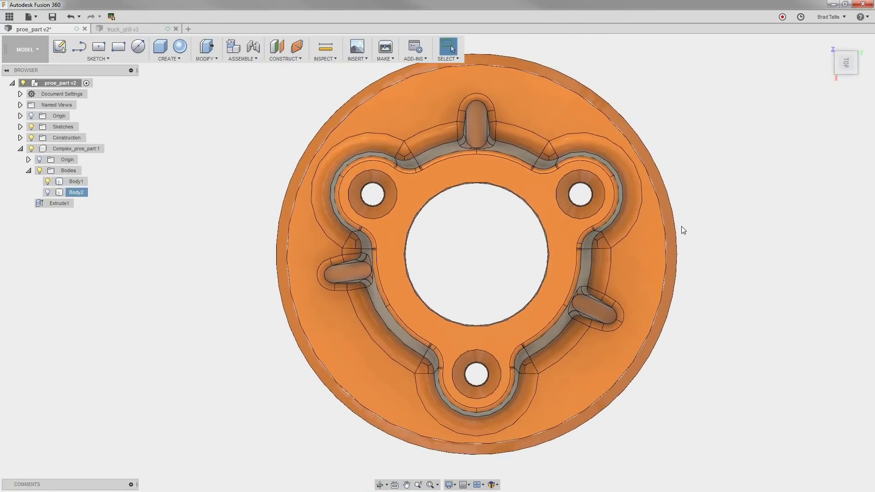
ctrl+click(670, 228)
ctrl+click(300, 248)
drag(338, 268, 376, 301)
right_click(357, 266)
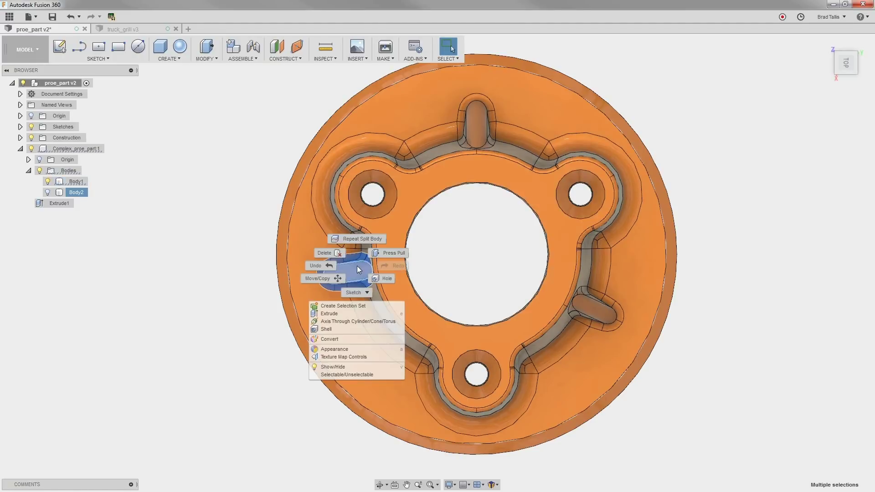
click(338, 254)
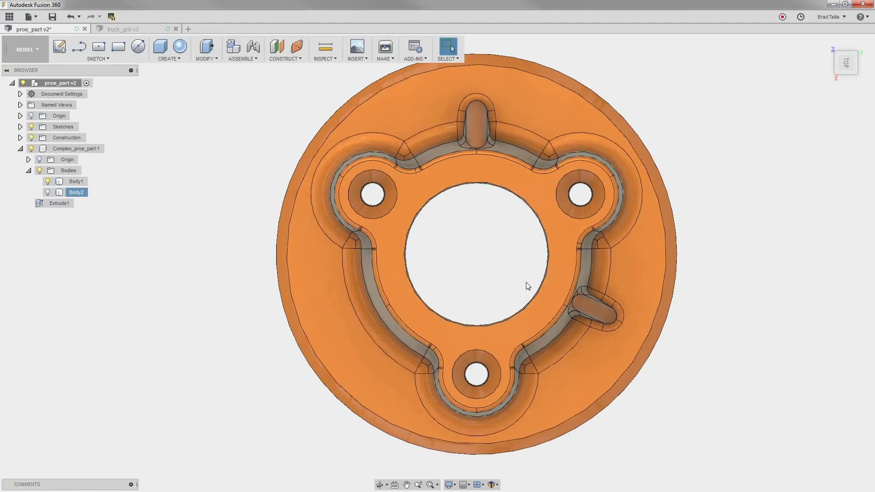
drag(606, 319, 631, 339)
right_click(592, 309)
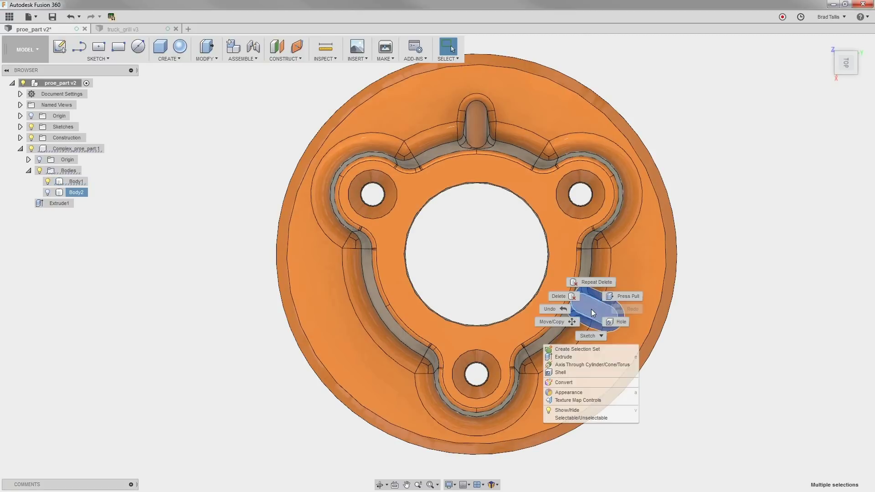
click(567, 301)
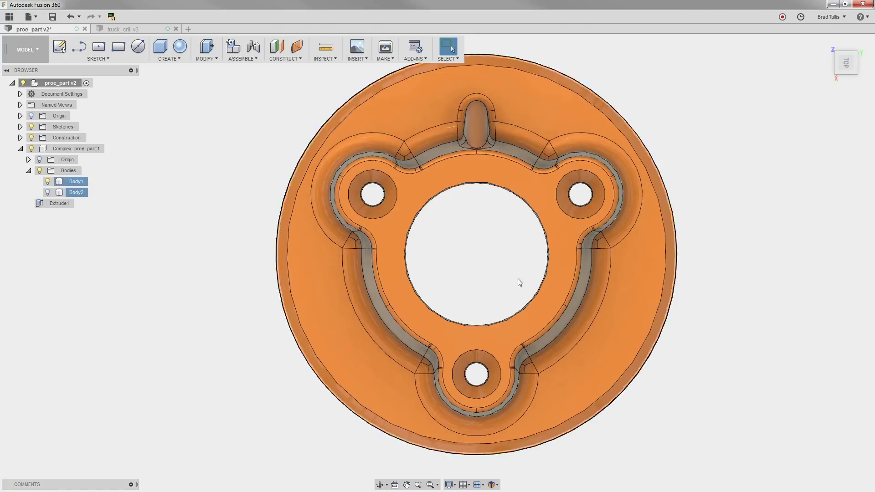
shift+middle_drag(479, 278, 424, 219)
shift+middle_drag(519, 237, 547, 272)
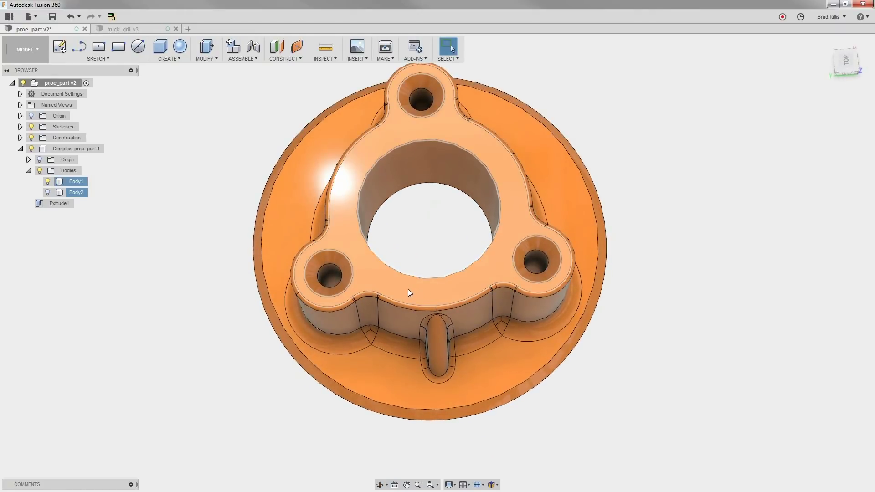
drag(409, 289, 467, 393)
shift+middle_drag(467, 393, 449, 338)
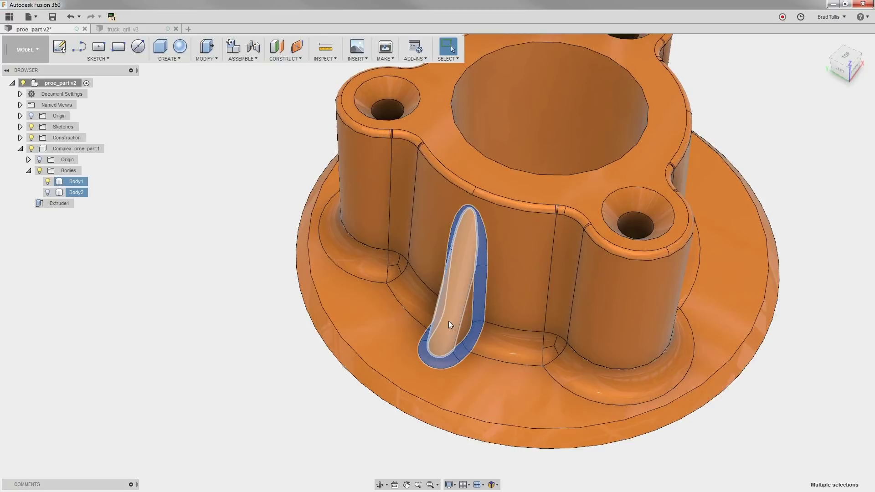
middle_drag(449, 321, 467, 327)
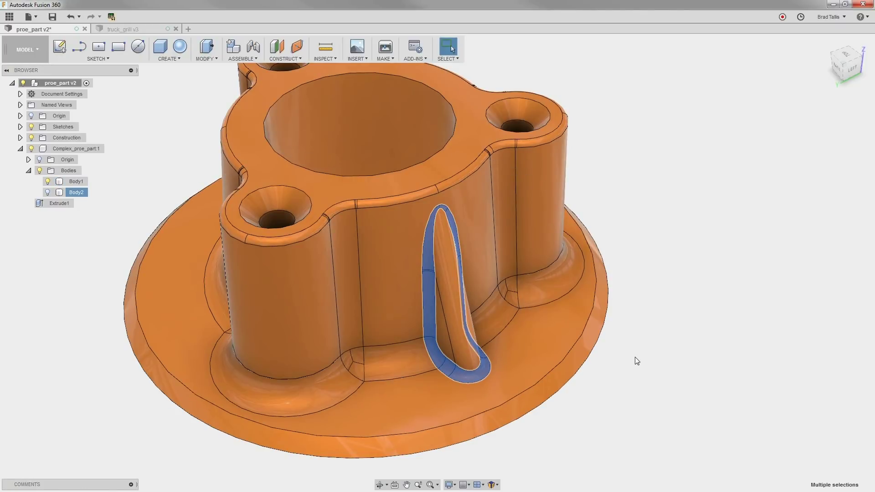
right_click(431, 295)
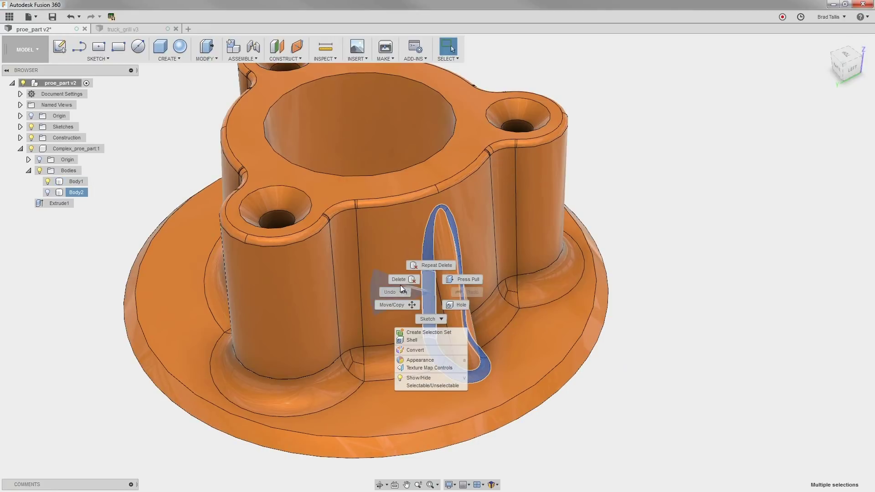
key(Escape)
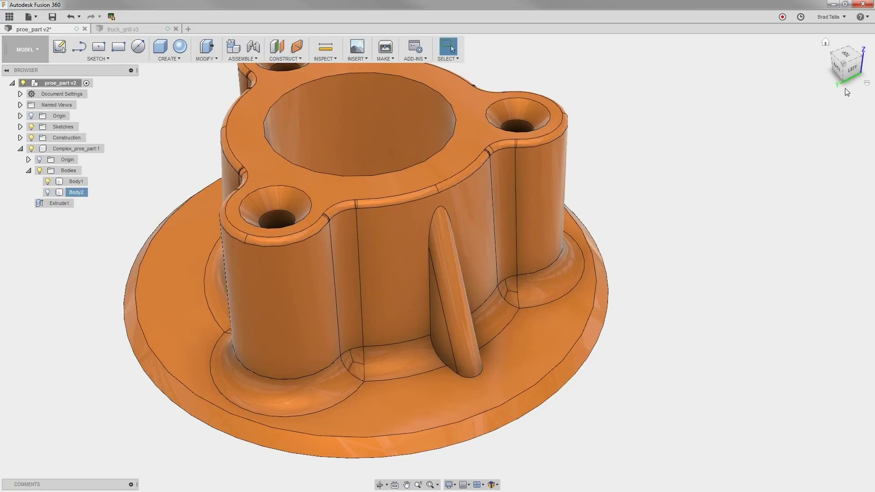
click(852, 72)
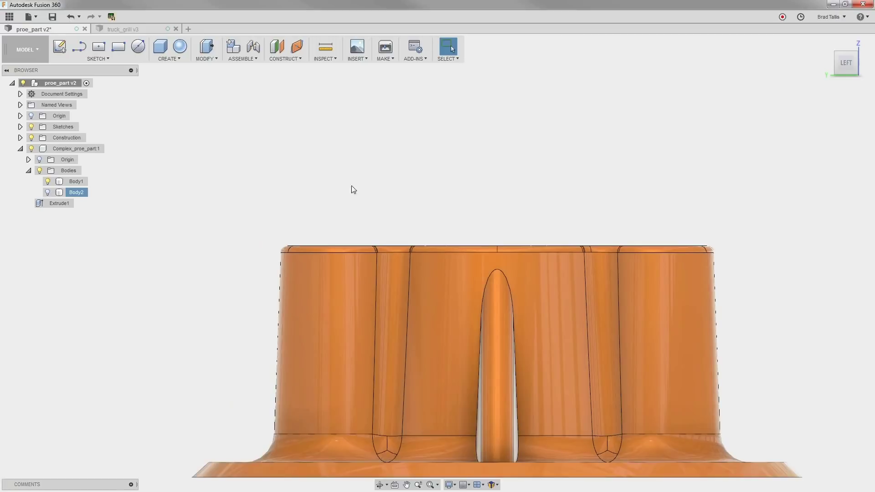
drag(254, 204, 735, 260)
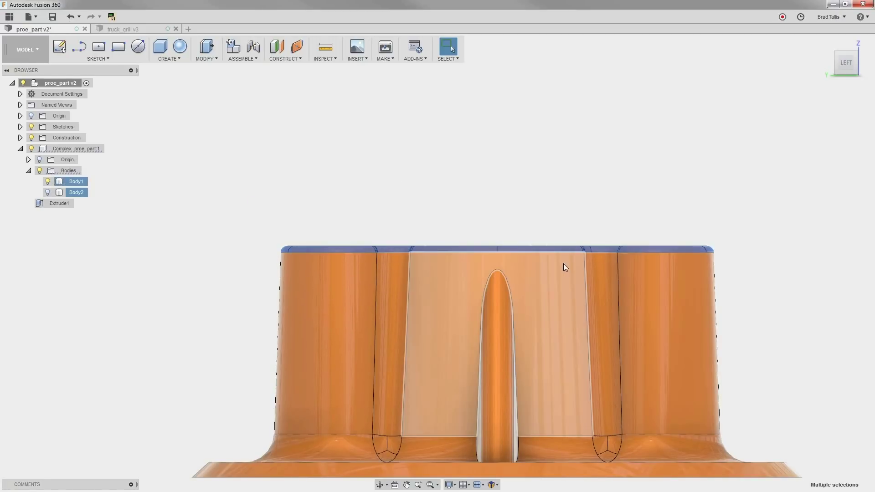
shift+middle_drag(559, 268, 530, 217)
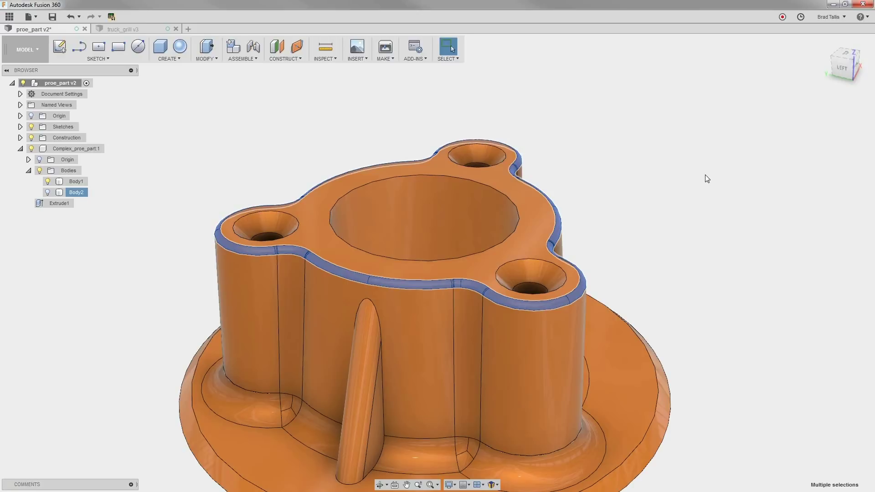
right_click(552, 199)
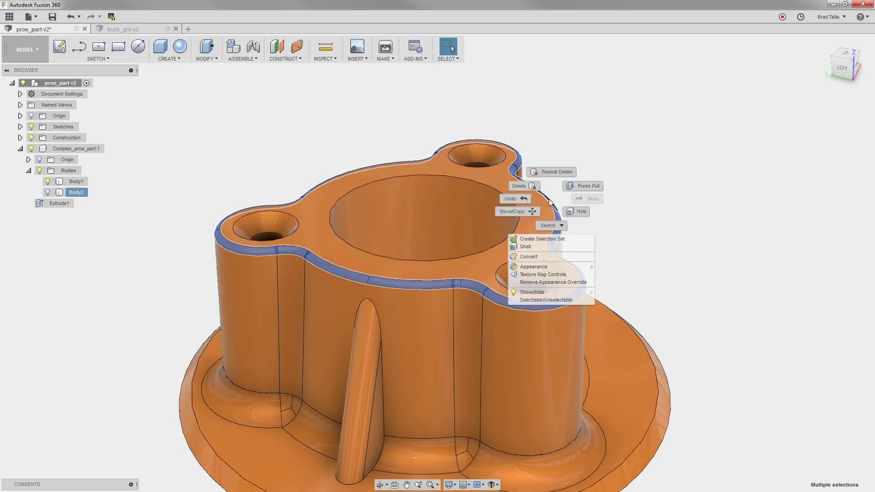
ctrl+click(532, 188)
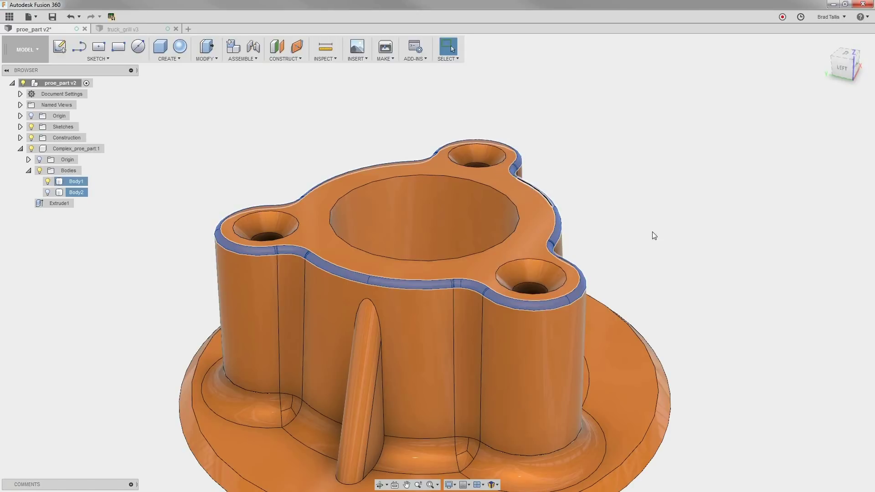
key(Delete)
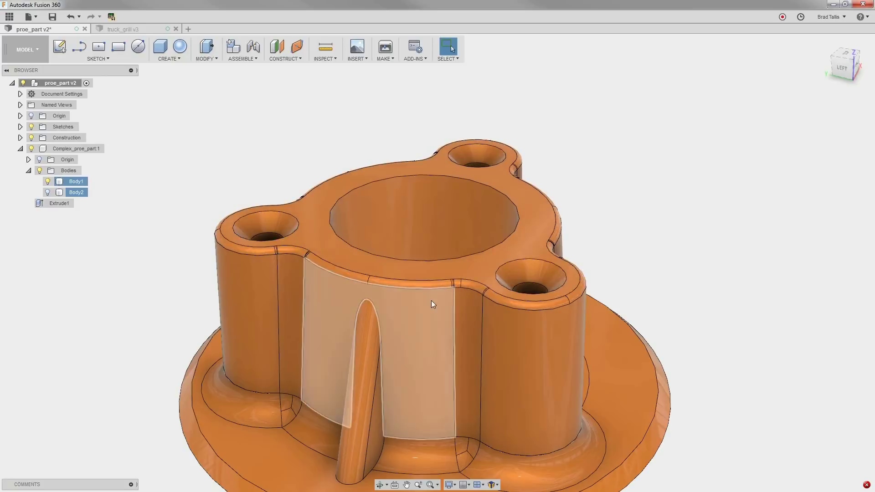
mouse_move(425, 311)
shift+middle_down()
mouse_move(425, 240)
mouse_move(434, 289)
mouse_move(420, 302)
mouse_move(426, 308)
shift+middle_up()
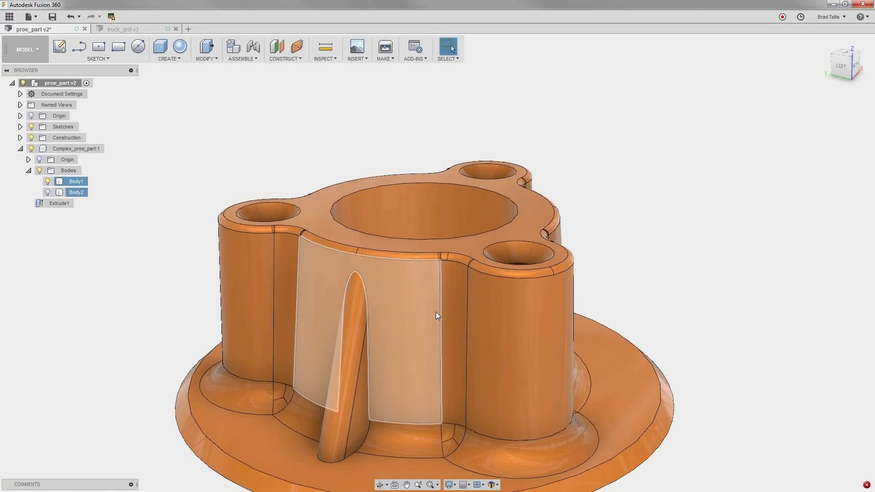
From the left view, box-select the rounded rim faces along the bracket's top.
middle_drag(436, 312, 477, 259)
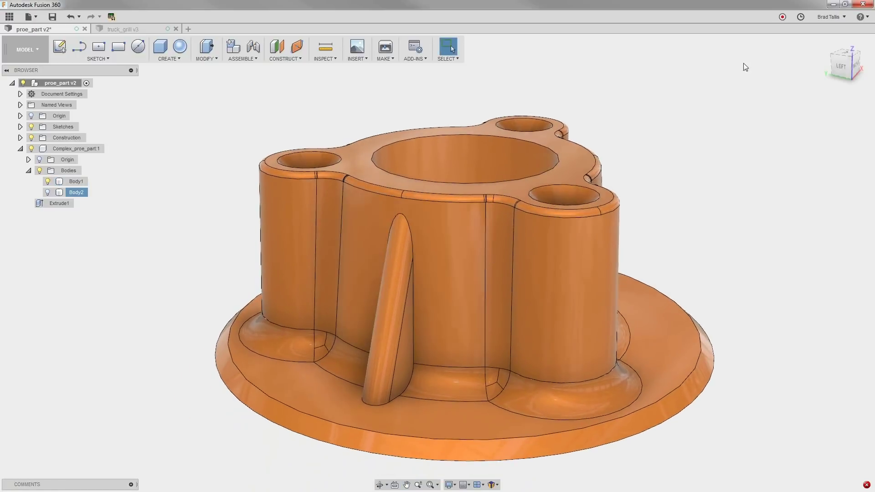
click(845, 64)
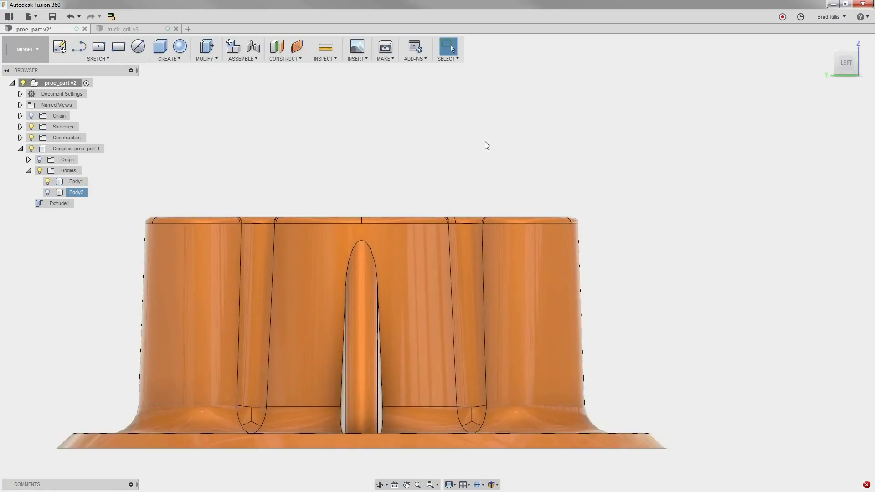
drag(121, 182, 593, 230)
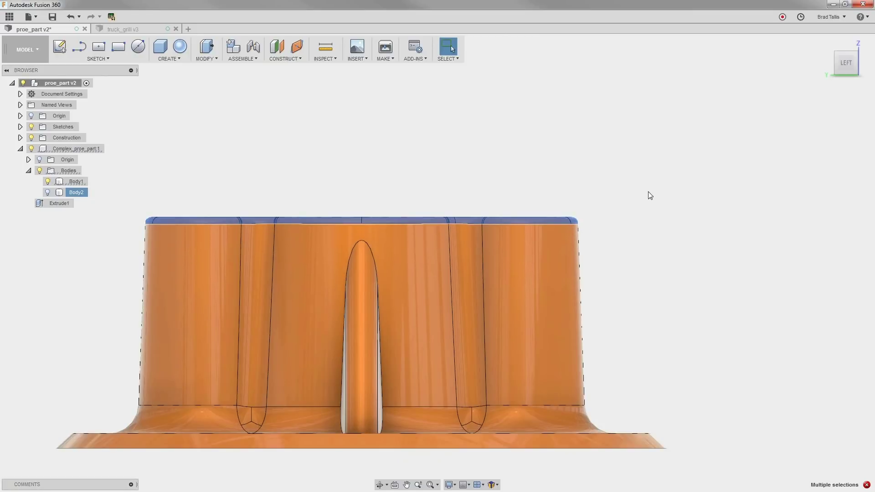
shift+middle_drag(650, 193, 610, 218)
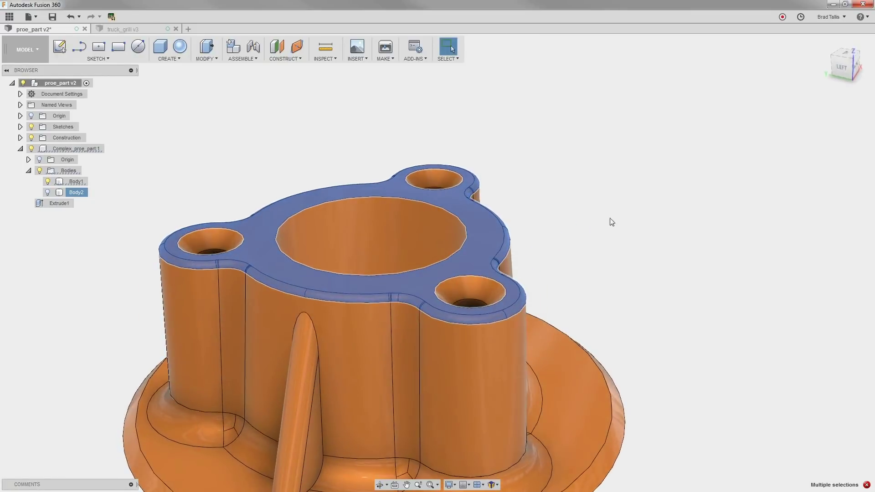
ctrl+click(490, 231)
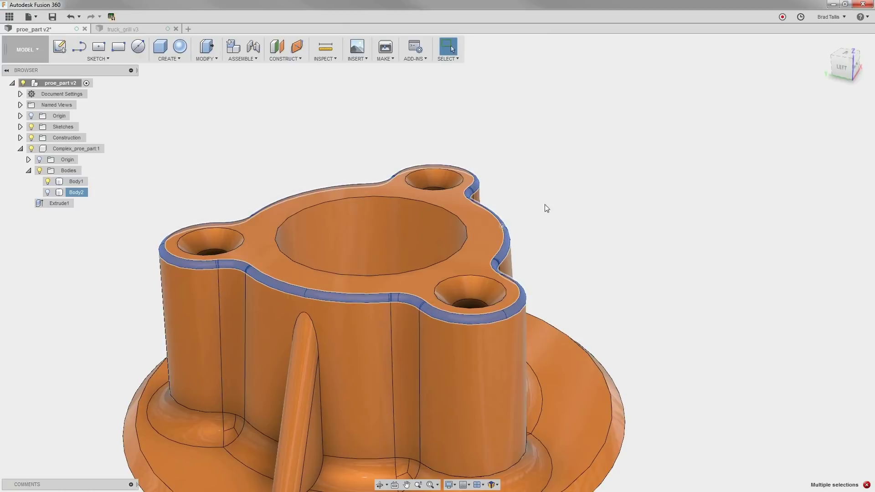
In the Top view, add the vertical corner fillet faces to the selection.
click(845, 51)
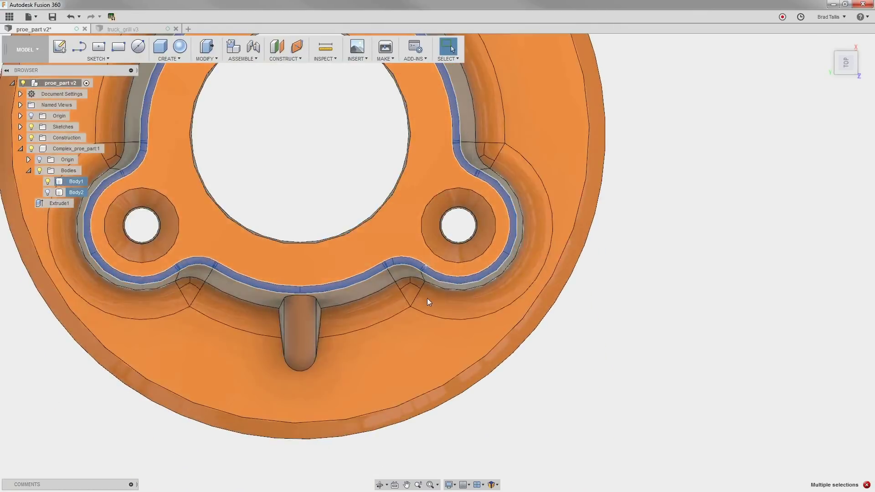
scroll(428, 298, down, 3)
middle_drag(372, 217, 442, 295)
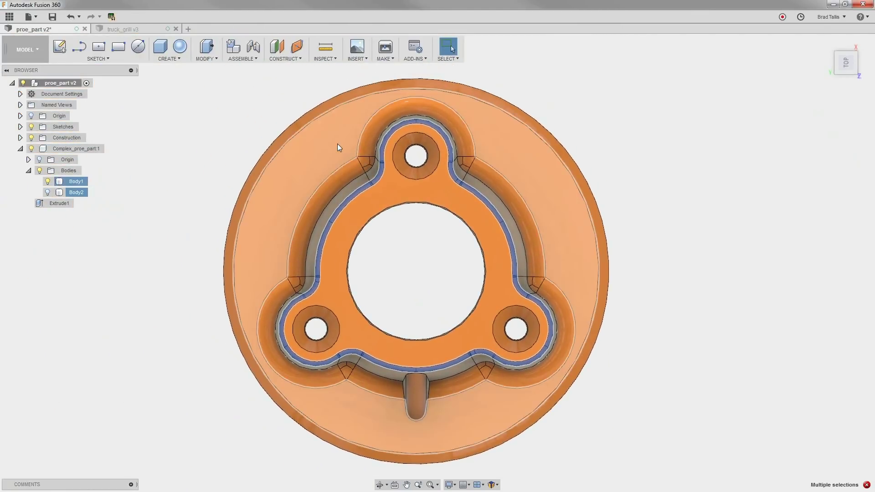
drag(337, 144, 391, 193)
drag(440, 122, 553, 303)
drag(458, 329, 505, 395)
drag(368, 392, 368, 392)
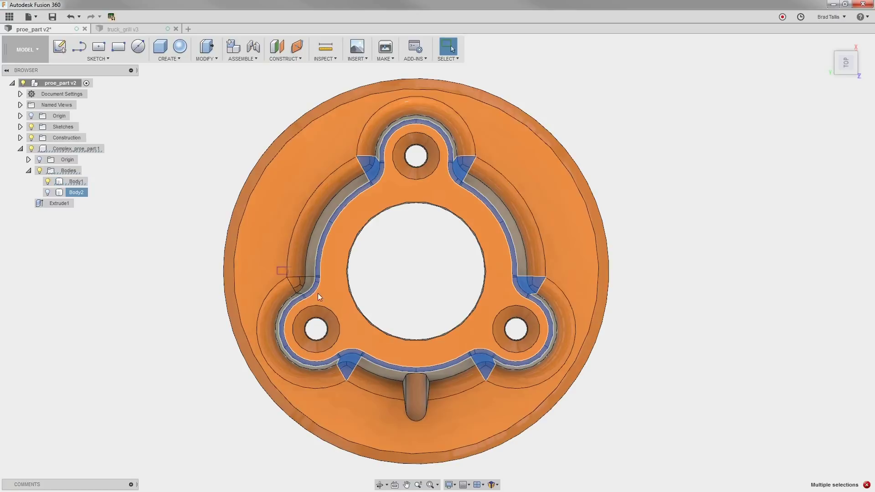
drag(276, 267, 334, 305)
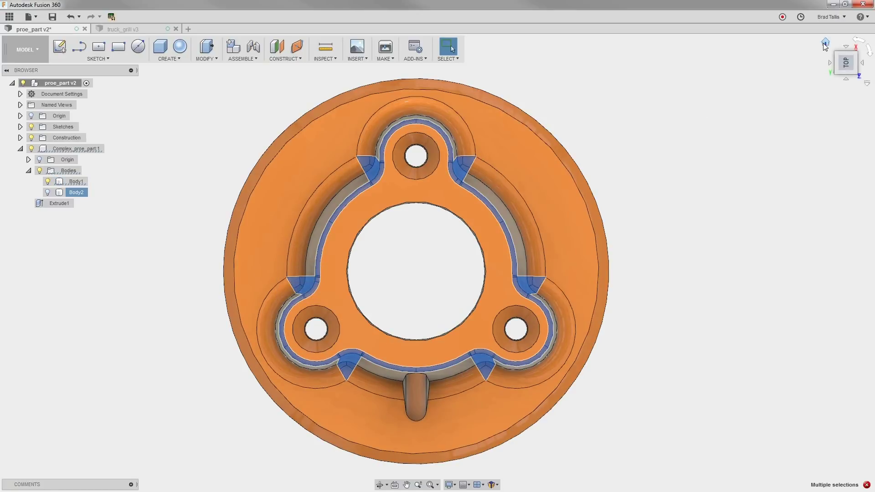
From the Front view, add the base fillet faces and delete all selected fillet faces.
click(824, 43)
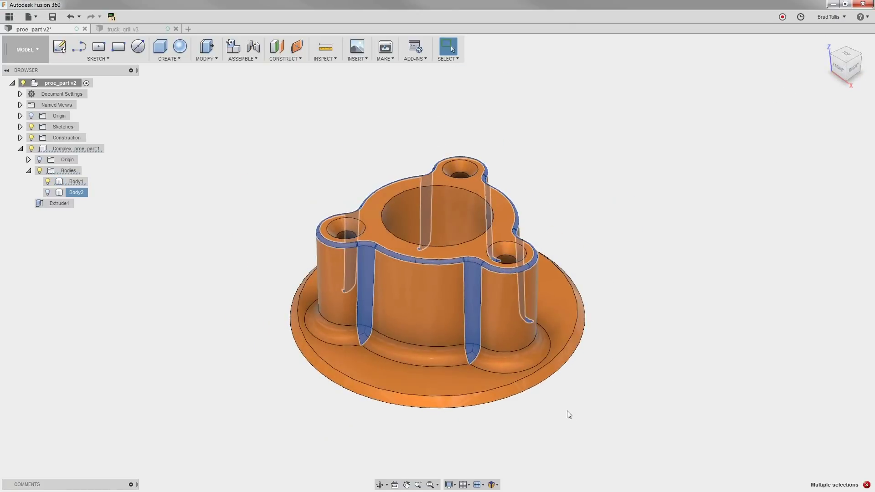
scroll(568, 413, up, 2)
click(840, 72)
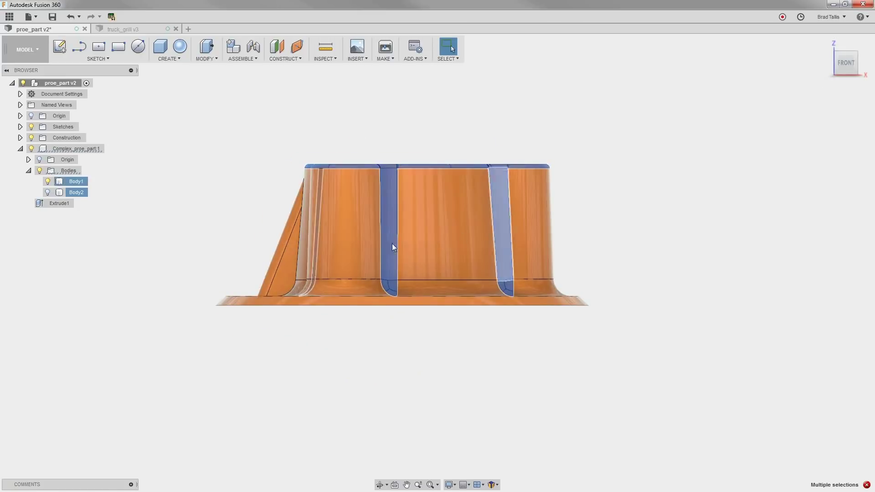
drag(248, 270, 592, 301)
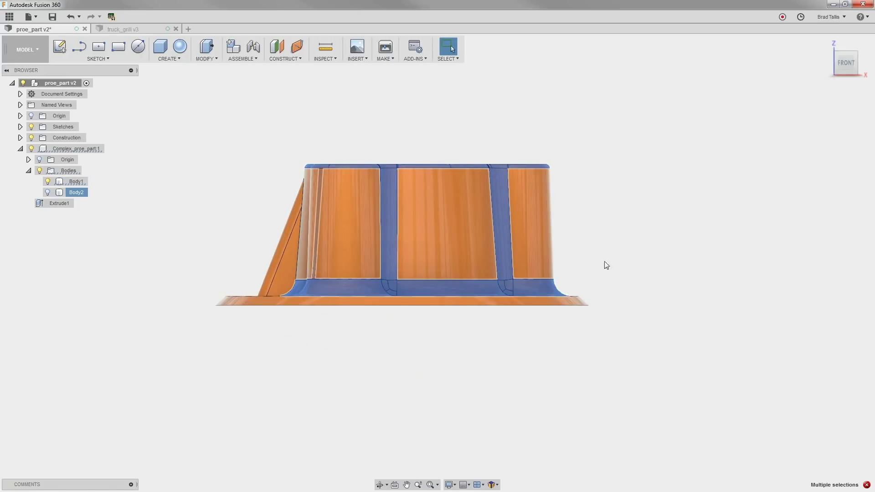
shift+middle_drag(597, 266, 570, 291)
right_click(500, 217)
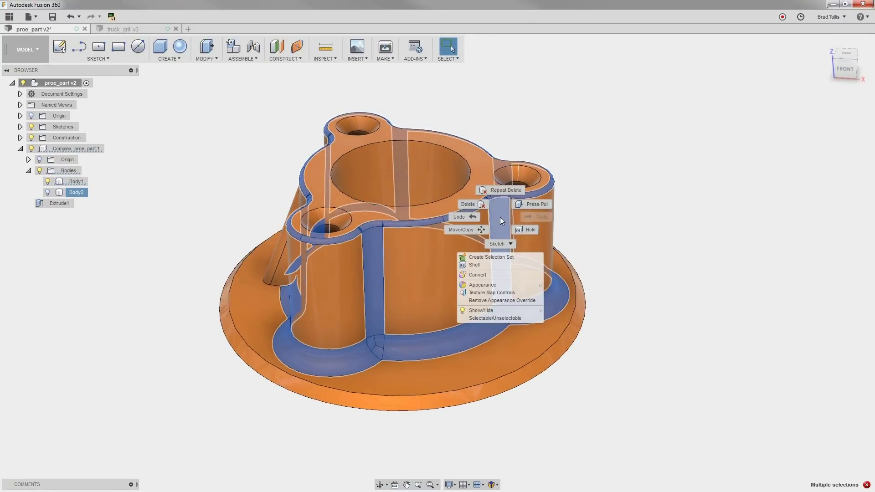
click(478, 206)
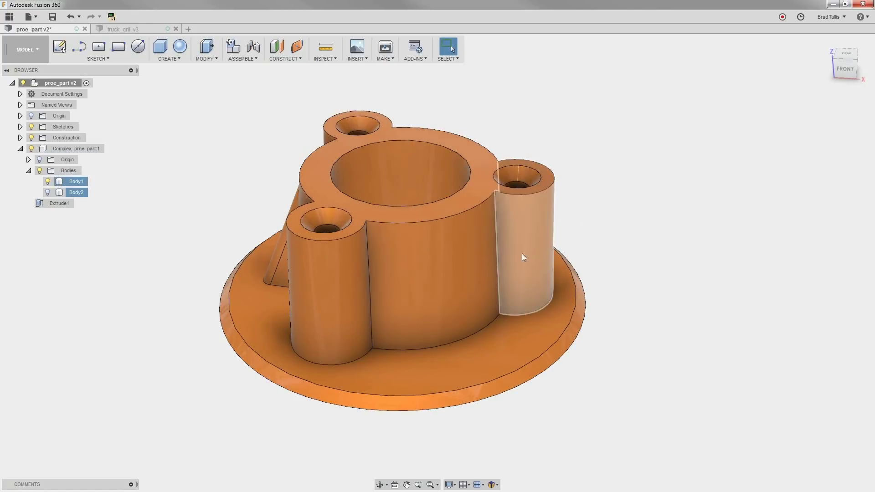
Fillet six vertical corner edges of the bracket bosses at 3 mm.
right_click(496, 240)
click(483, 287)
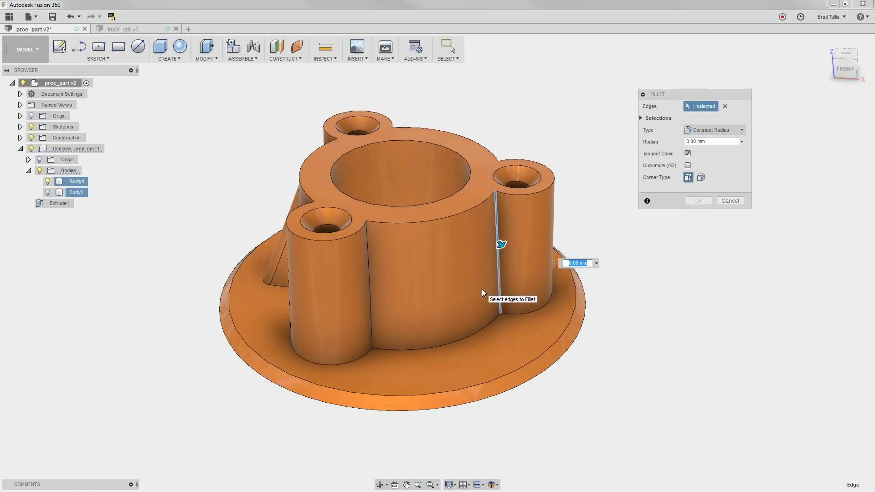
text(3)
click(368, 261)
click(315, 221)
click(335, 162)
click(393, 134)
click(497, 165)
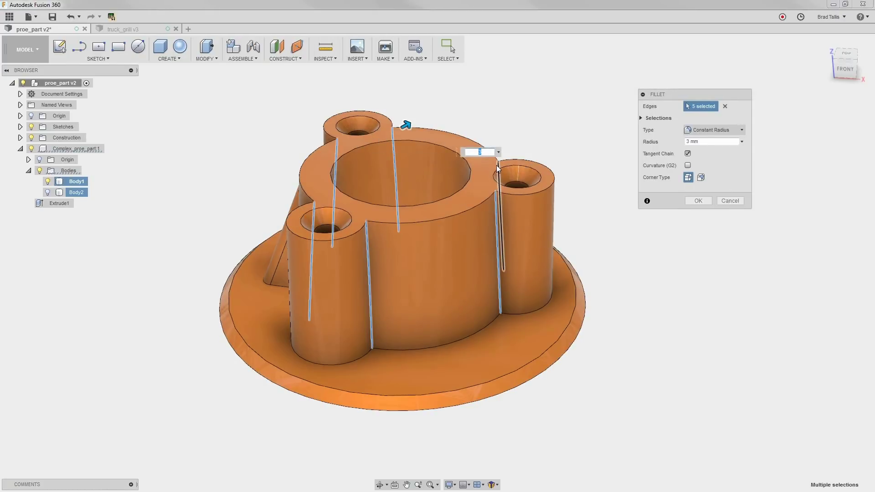
click(694, 202)
Fillet the bracket's top edge.
key(f)
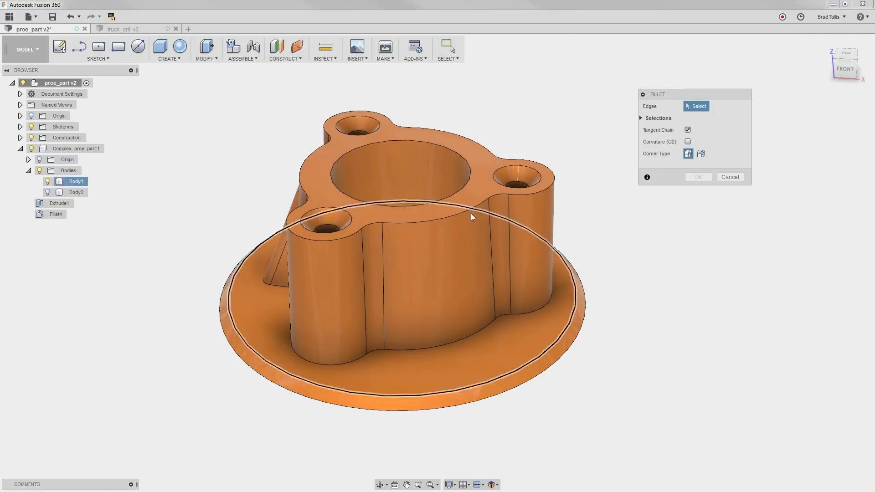
click(470, 215)
key(Return)
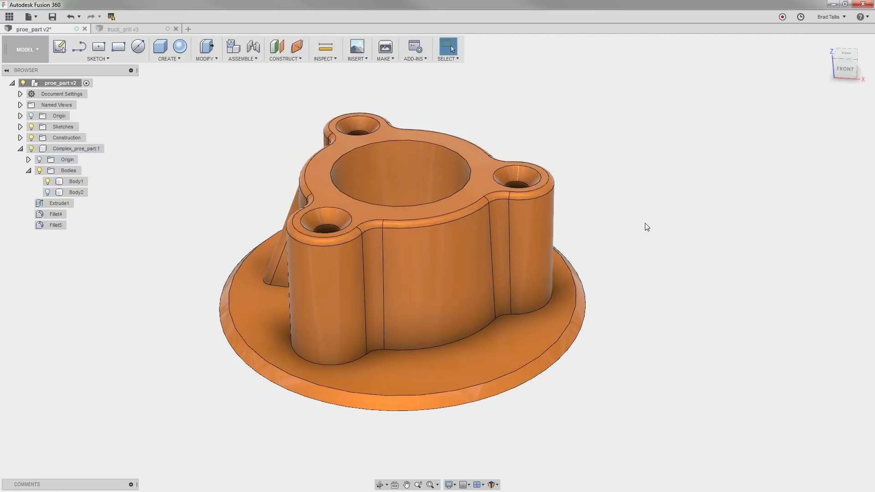
Fillet the base edge chain around the bosses at 3 mm.
key(f)
click(481, 327)
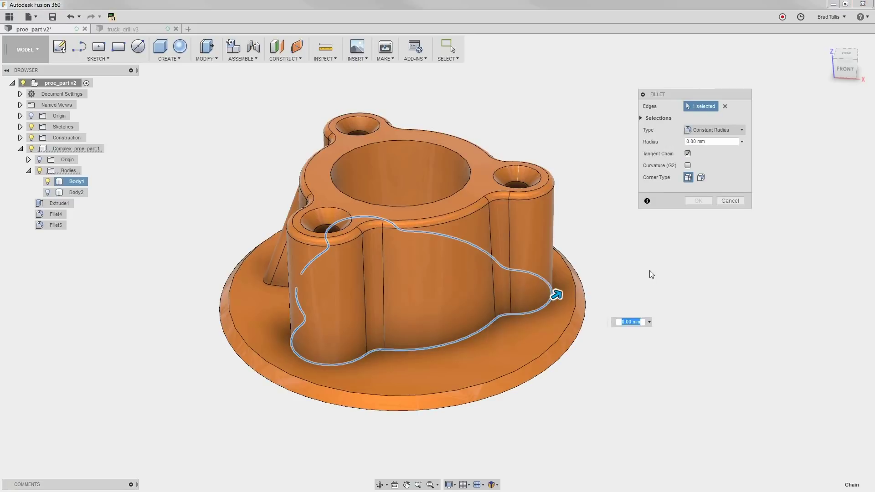
text(3)
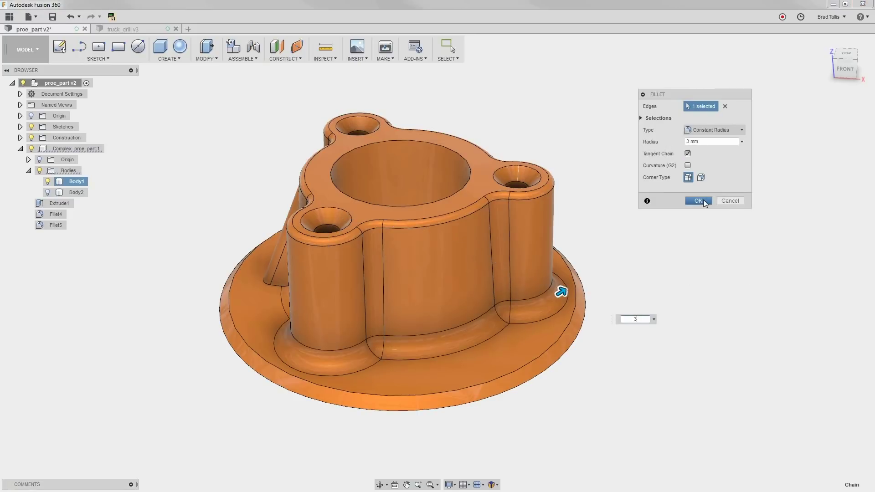
click(698, 200)
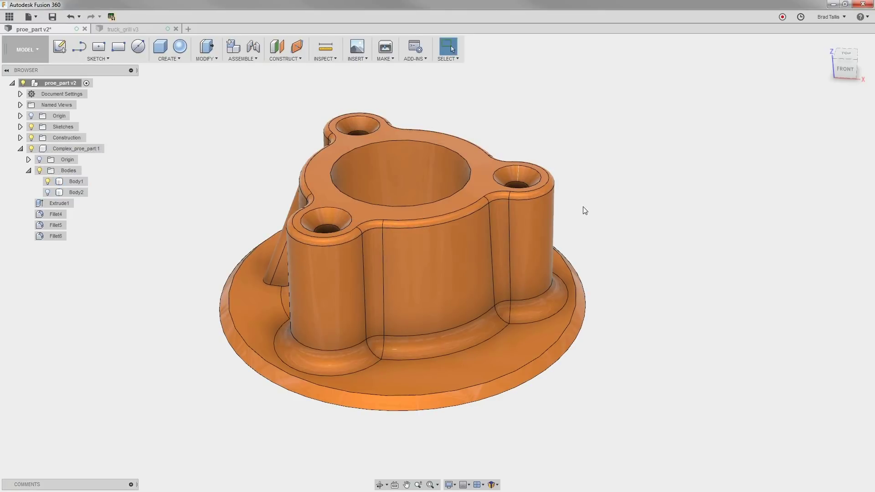
Start a circular pattern and select the side rib's three faces.
shift+middle_drag(589, 204, 598, 235)
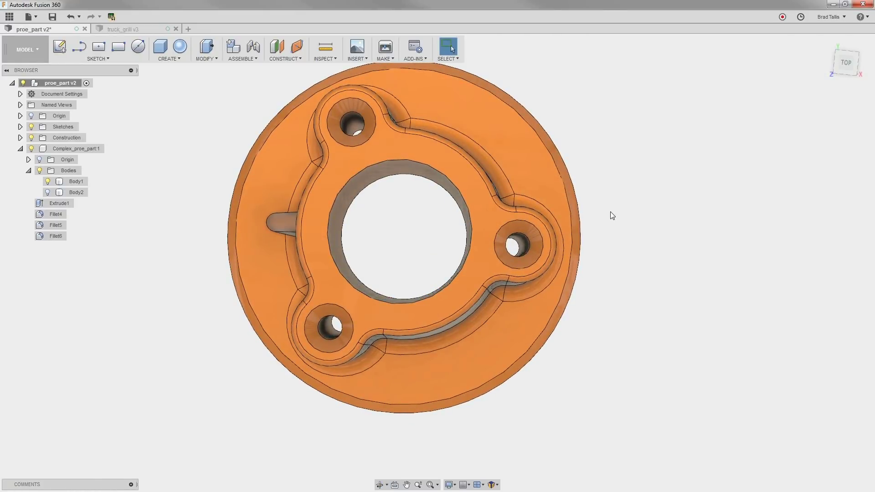
click(169, 58)
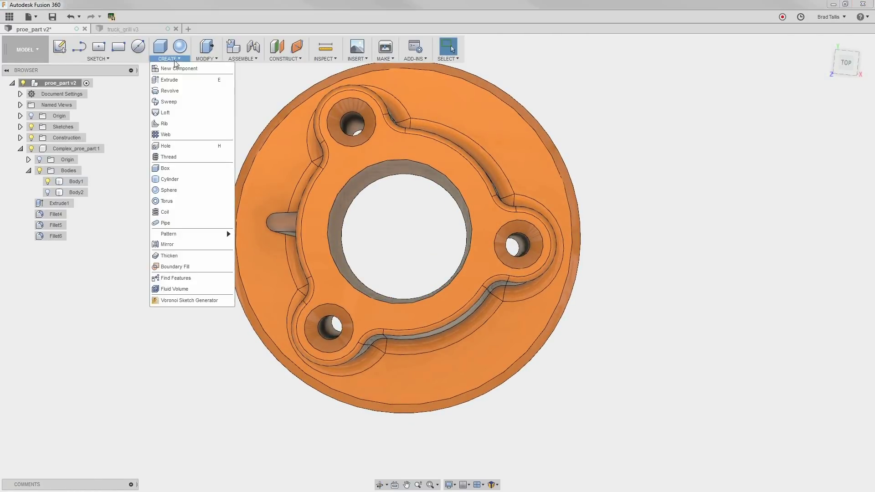
mouse_move(191, 234)
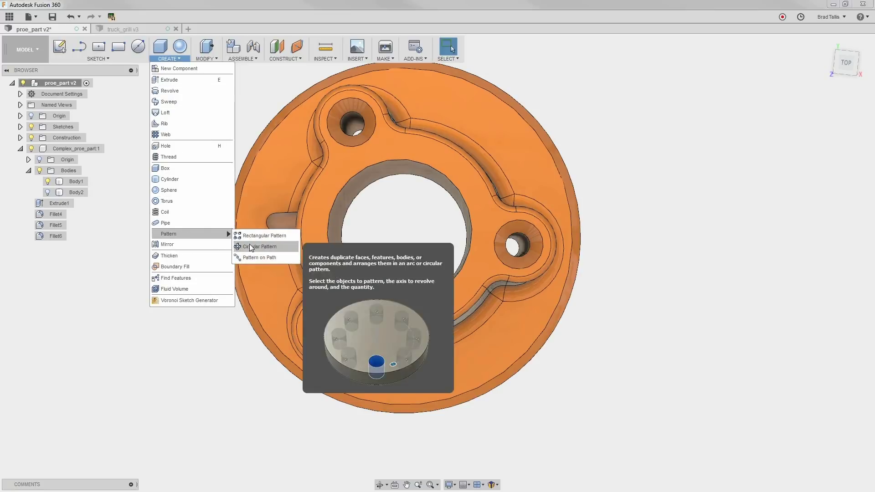
click(250, 244)
shift+middle_drag(398, 261, 416, 248)
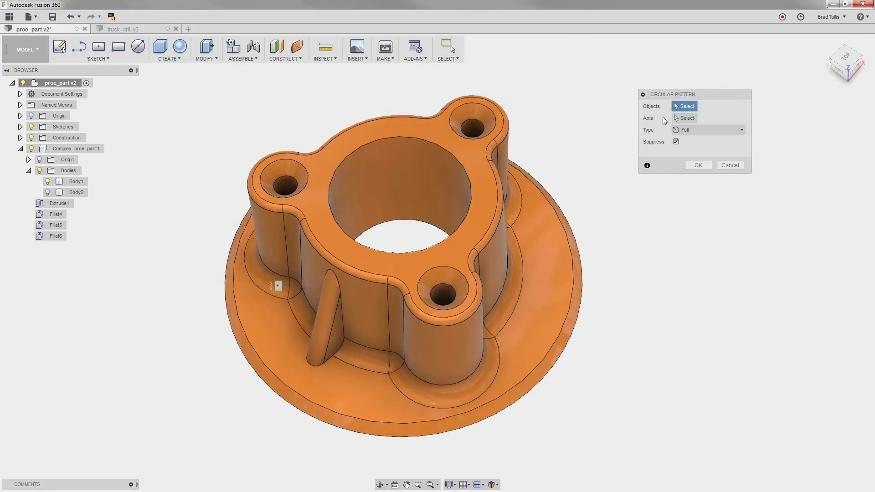
click(343, 340)
click(340, 340)
click(314, 330)
shift+middle_drag(401, 328, 414, 328)
click(519, 291)
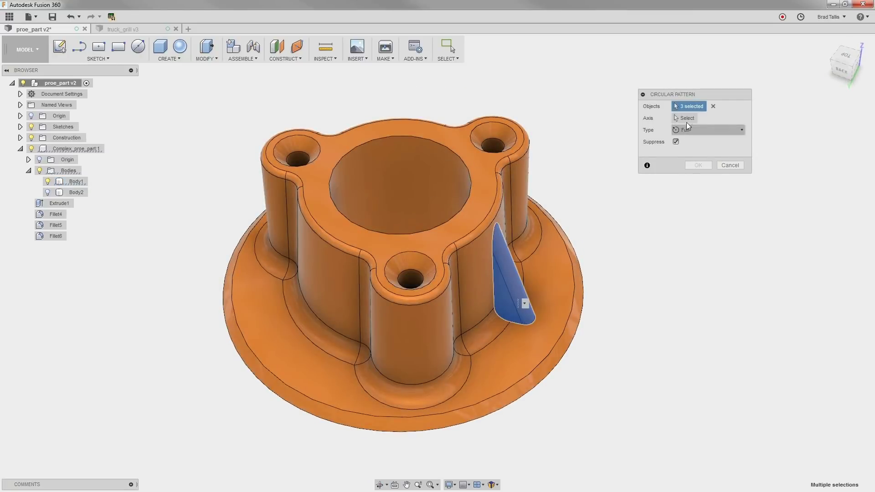
Use the central hole as axis and create three evenly spaced rib copies.
click(437, 144)
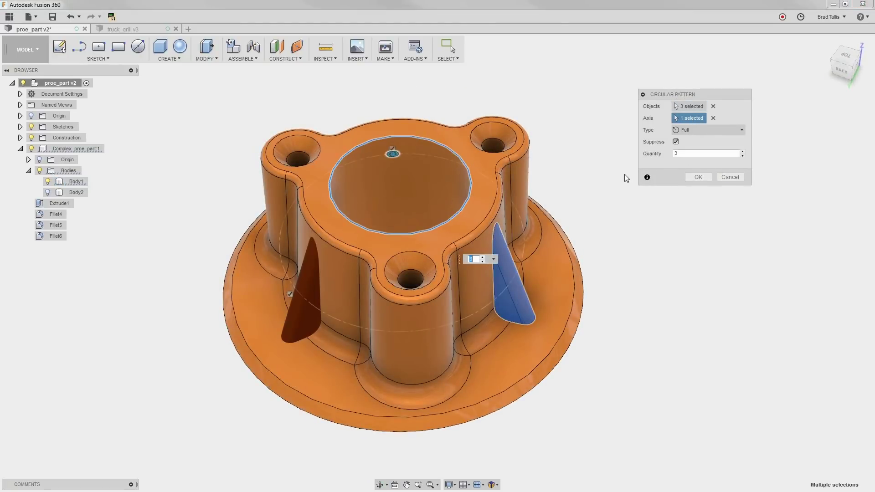
shift+middle_drag(610, 185, 601, 222)
click(697, 178)
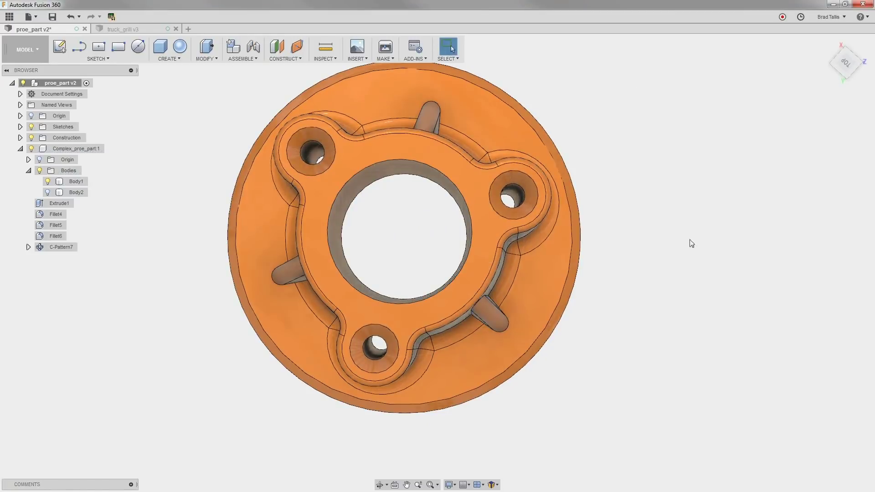
shift+middle_drag(639, 316, 456, 299)
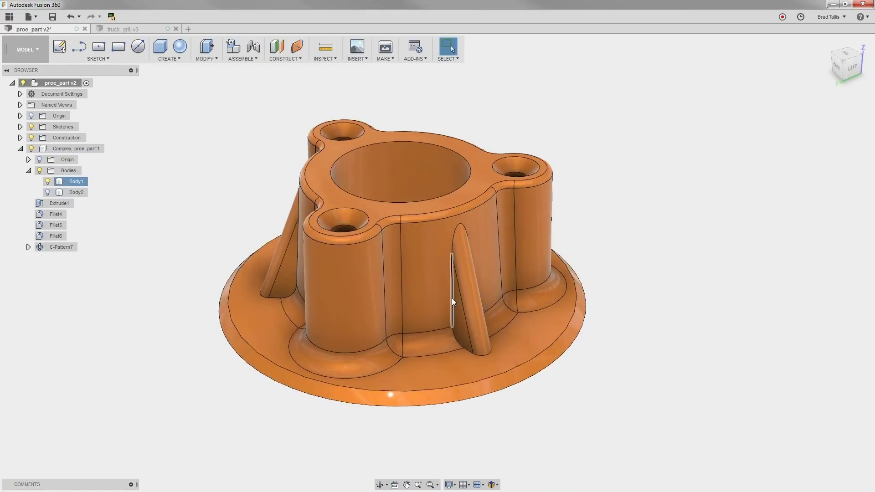
Round the base edges of the centre, left and right ribs with a 1 mm fillet.
right_click(453, 298)
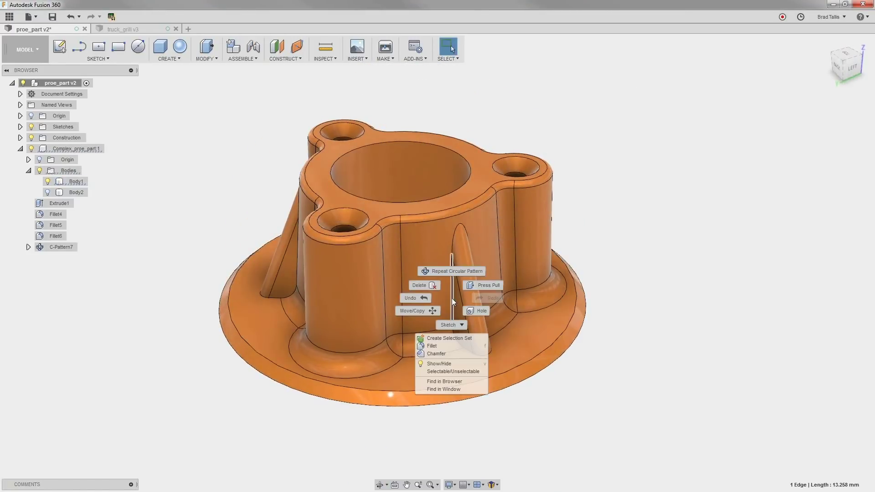
click(433, 346)
text(1)
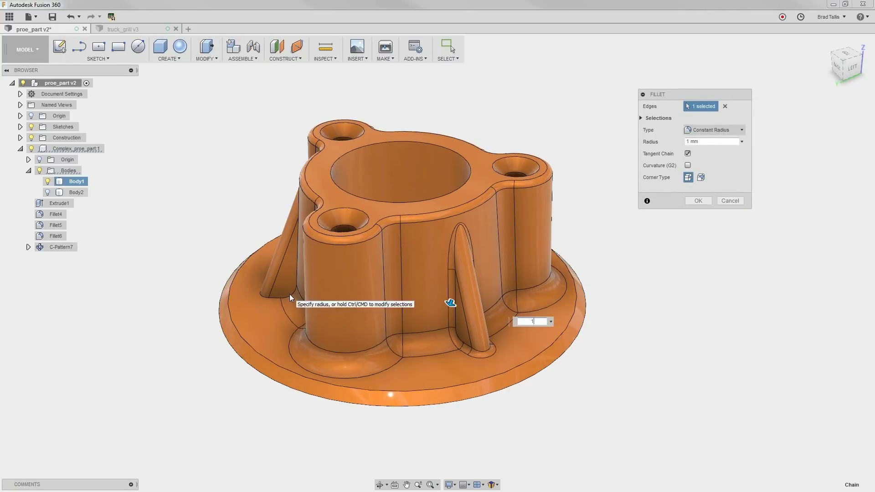
click(274, 296)
shift+middle_drag(320, 285, 508, 332)
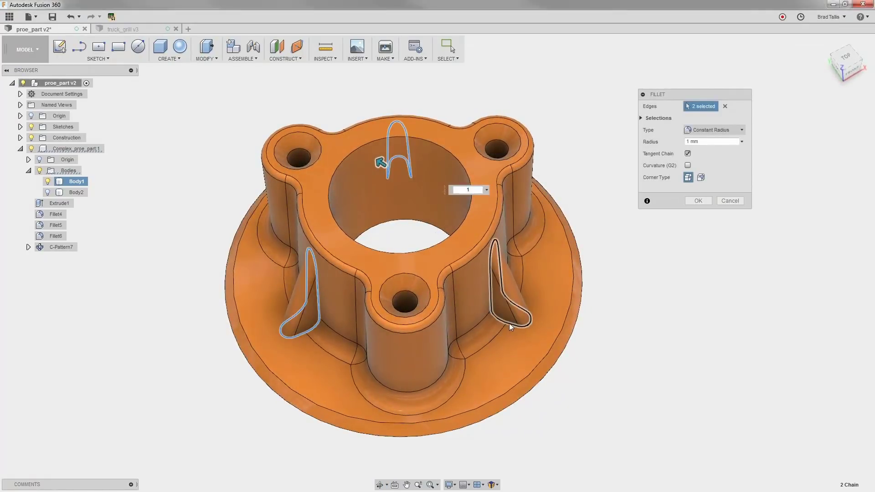
click(510, 324)
click(699, 201)
scroll(529, 319, up, 5)
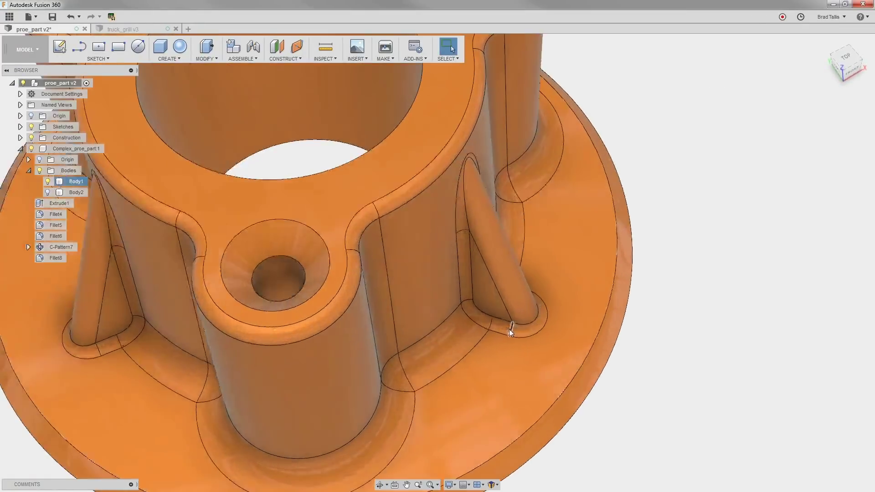
mouse_move(510, 329)
shift+middle_down()
mouse_move(453, 327)
mouse_move(430, 314)
mouse_move(548, 325)
shift+middle_up()
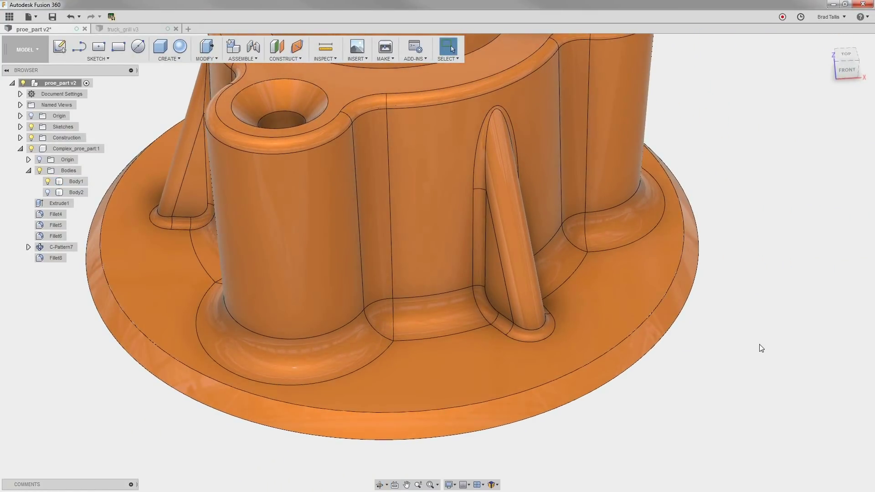
Make Body2 visible again alongside Body1.
scroll(760, 348, down, 6)
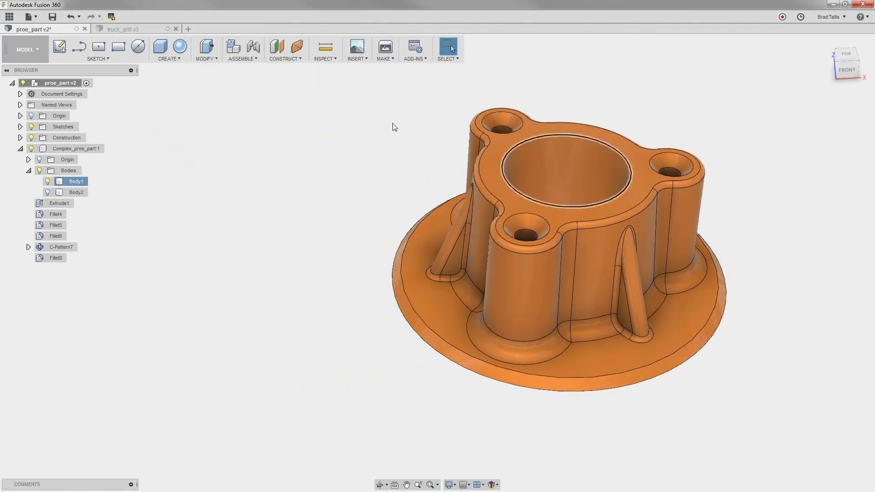
click(47, 192)
click(76, 182)
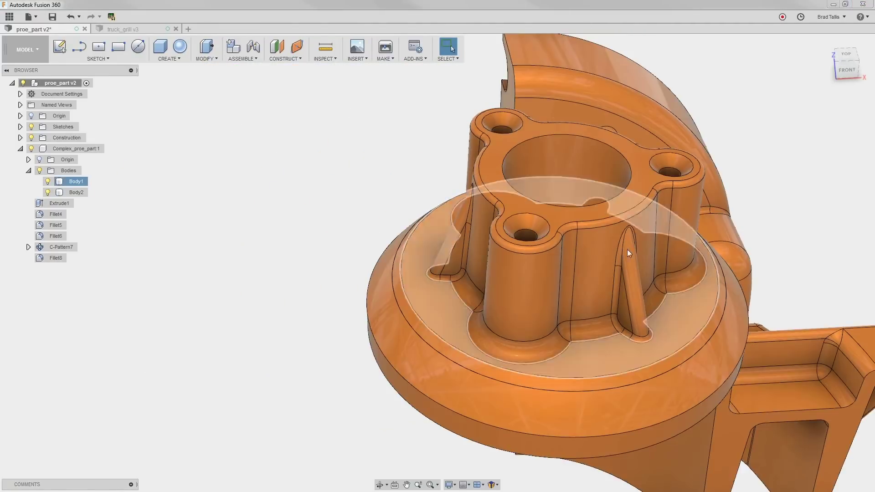
shift+middle_drag(559, 253, 297, 188)
key(Escape)
Combine with Body1 as target and Body2 as tool using Join.
click(206, 58)
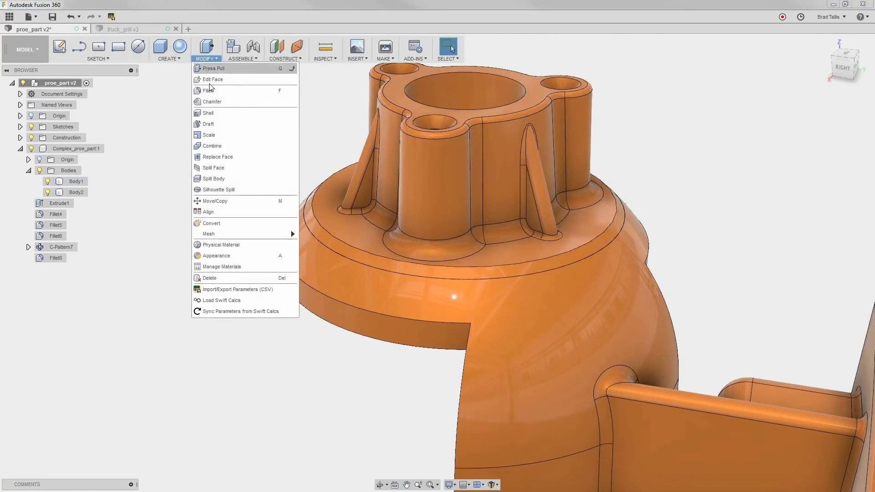
click(218, 135)
click(502, 160)
click(587, 281)
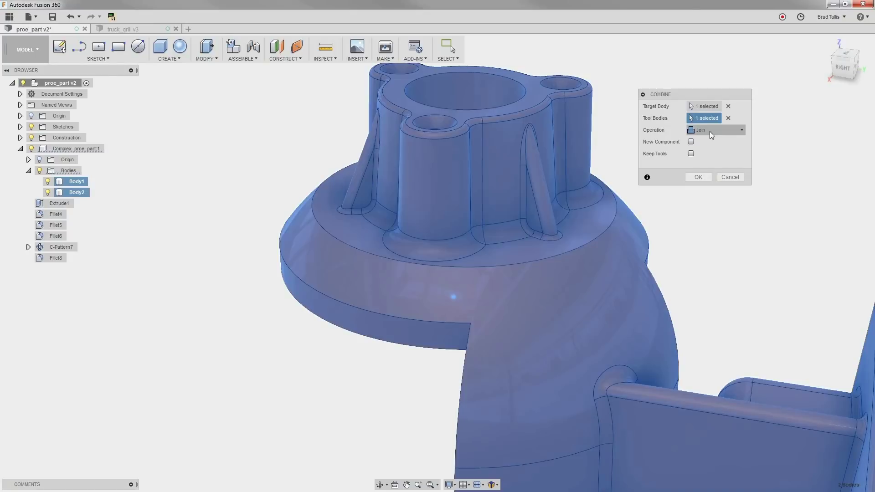
click(698, 176)
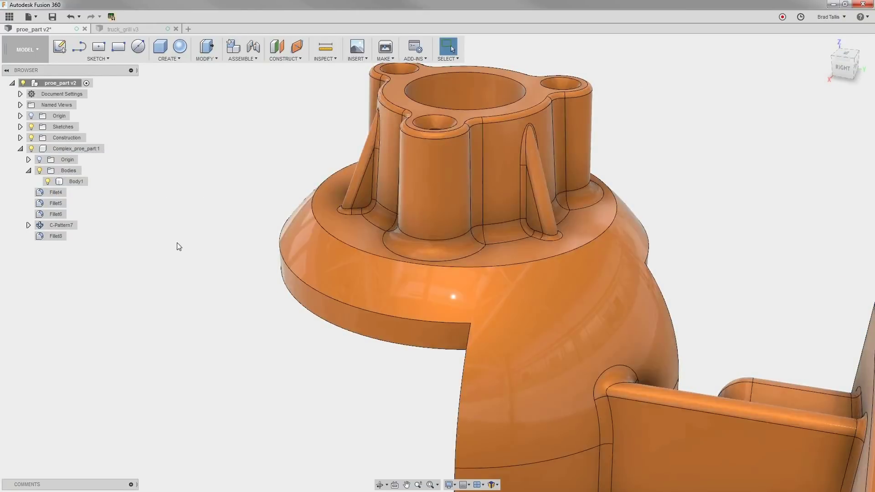
scroll(177, 243, down, 3)
middle_drag(472, 226, 515, 142)
In truck_grill v3, try free-moving the mounting tab's faces sideways, then cancel.
click(143, 30)
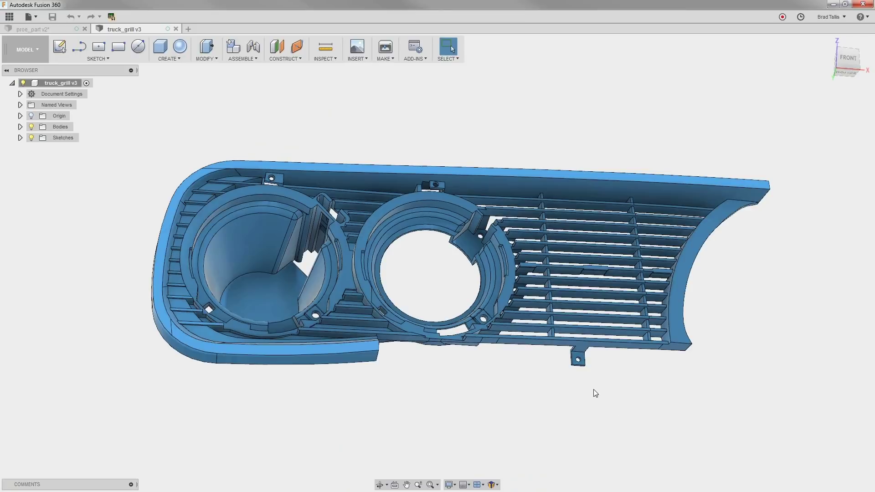
scroll(594, 389, up, 5)
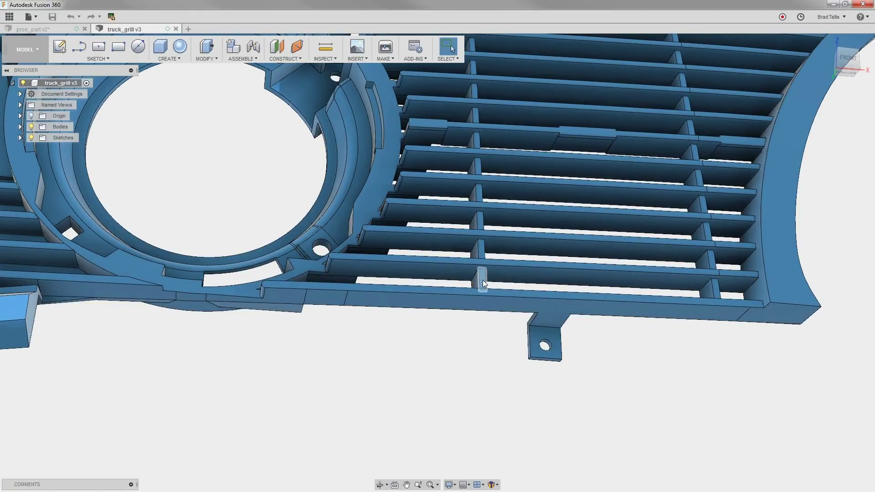
right_click(620, 352)
click(597, 363)
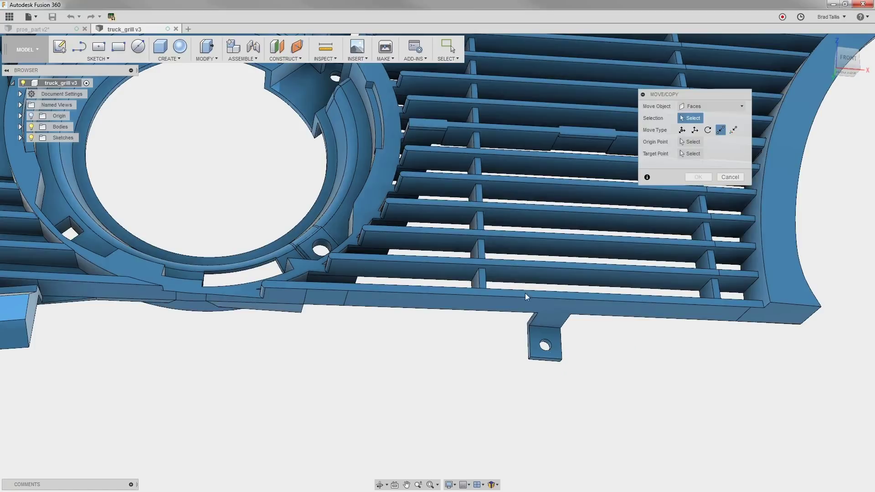
drag(534, 304, 596, 381)
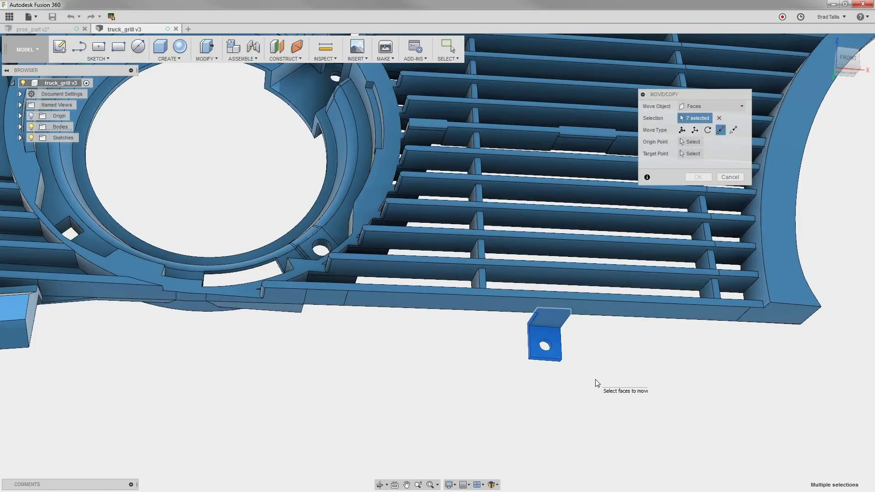
click(682, 130)
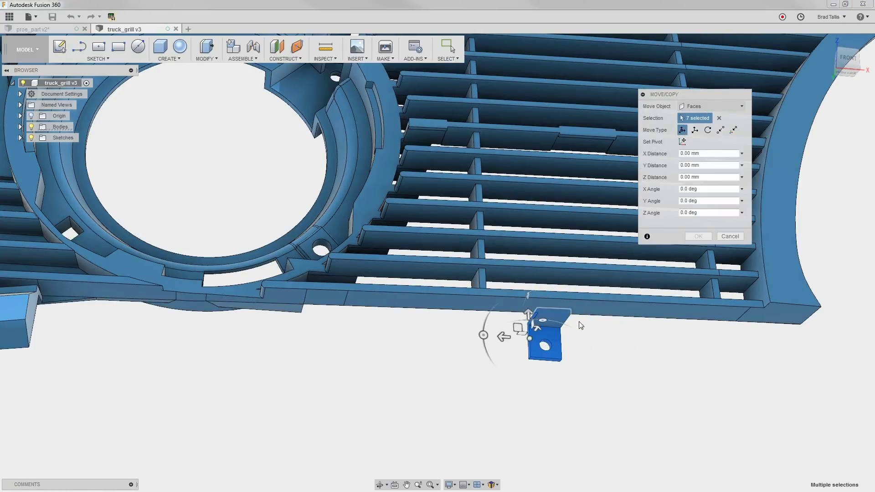
drag(502, 337, 475, 361)
click(730, 236)
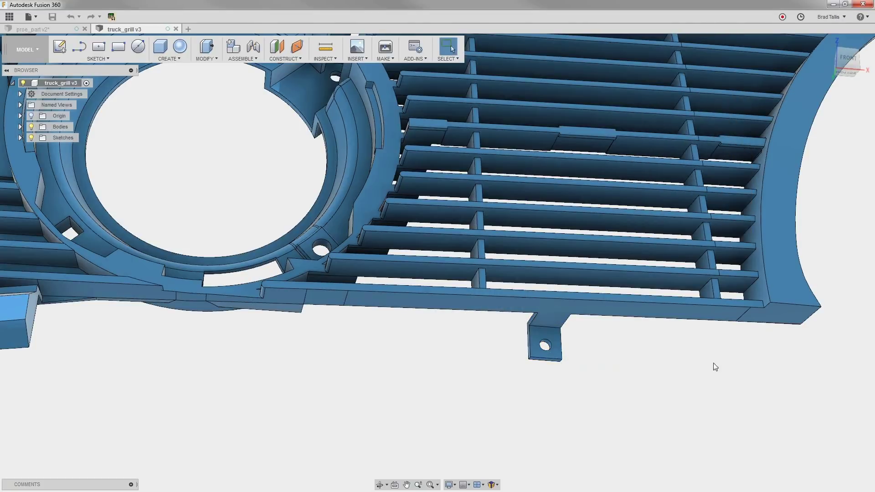
Zoom in and inspect the thin faces near the tab corner and step.
shift+middle_drag(717, 367, 748, 258)
scroll(551, 196, up, 10)
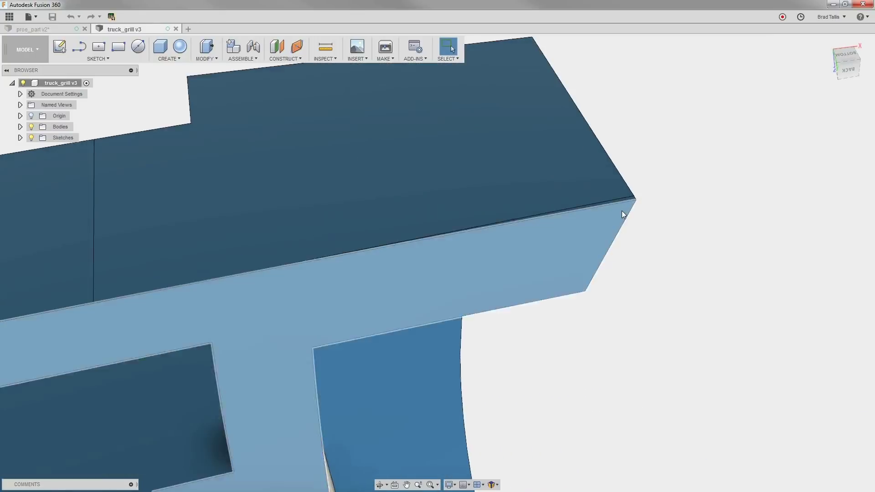
scroll(623, 195, up, 2)
click(623, 195)
scroll(637, 305, down, 5)
scroll(472, 293, down, 5)
shift+middle_drag(472, 293, 134, 266)
click(134, 267)
click(479, 177)
Delete the thin sliver face along the grill's edge.
scroll(612, 203, up, 8)
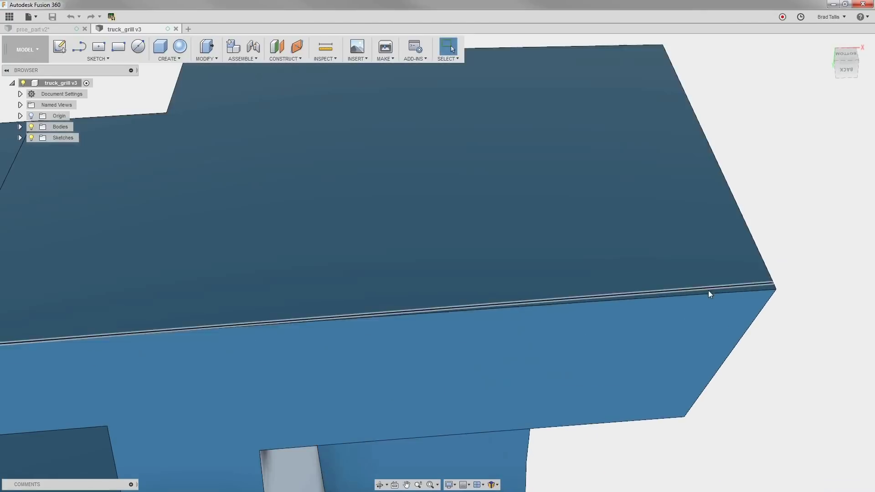
click(710, 291)
right_click(709, 291)
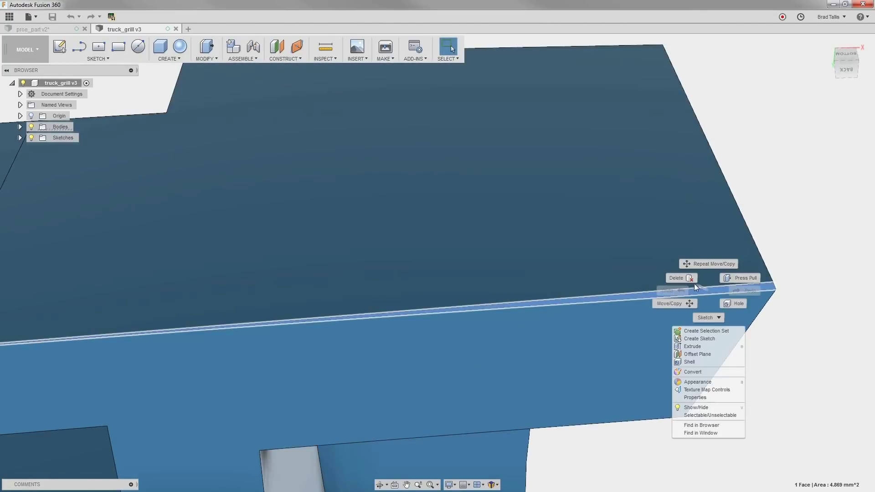
click(682, 344)
scroll(749, 400, down, 3)
scroll(749, 400, down, 3)
Check the step's top face and end faces, ending on a front view of slats and tab.
click(619, 327)
right_click(608, 320)
key(Escape)
click(445, 231)
shift+middle_drag(445, 231, 204, 249)
right_click(155, 273)
key(Escape)
right_click(254, 273)
click(223, 259)
click(408, 187)
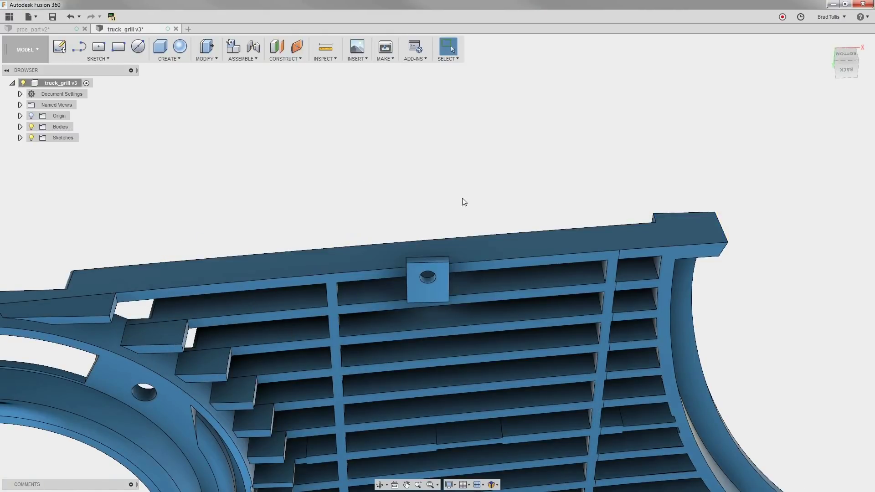
shift+middle_drag(463, 198, 493, 292)
Load the mounting tab's faces into Move/Copy Free Move and drag them sideways.
right_click(530, 288)
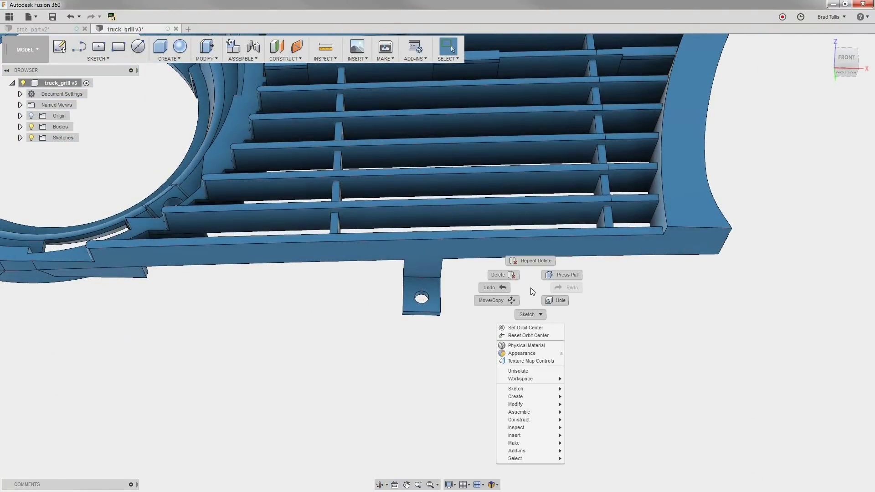
click(502, 299)
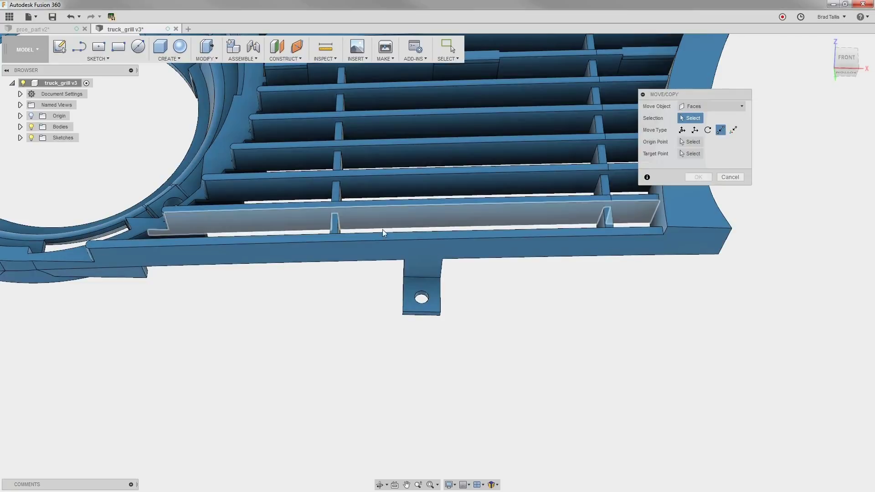
drag(381, 226, 470, 338)
click(682, 130)
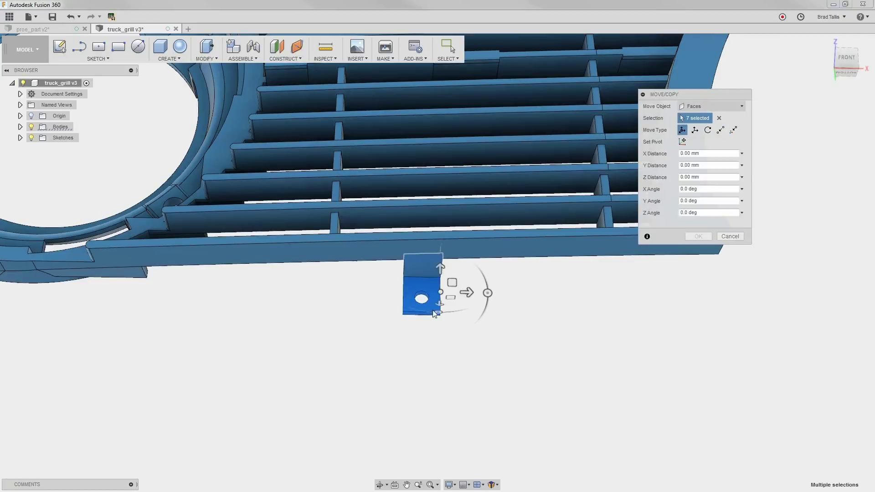
mouse_move(468, 292)
mouse_down()
mouse_move(474, 301)
mouse_move(444, 310)
mouse_move(464, 309)
mouse_up()
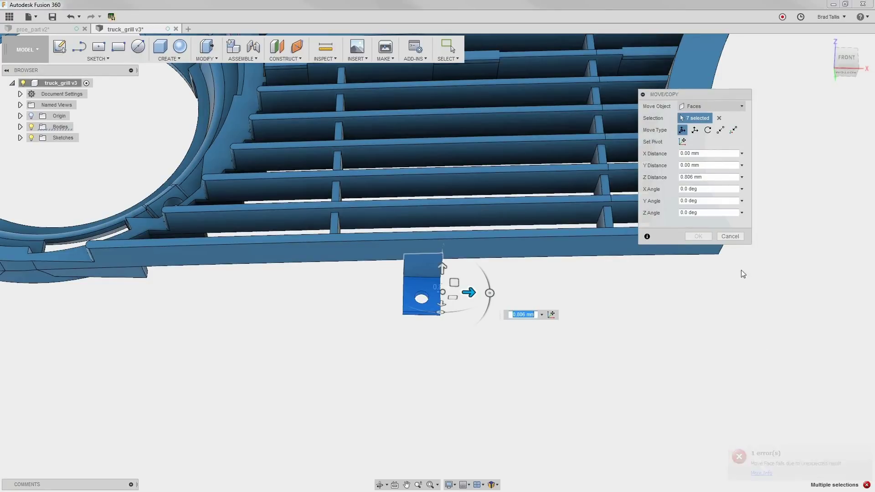
Cancel the move and draw a 2-point rectangle on the tab face around the tab.
click(731, 236)
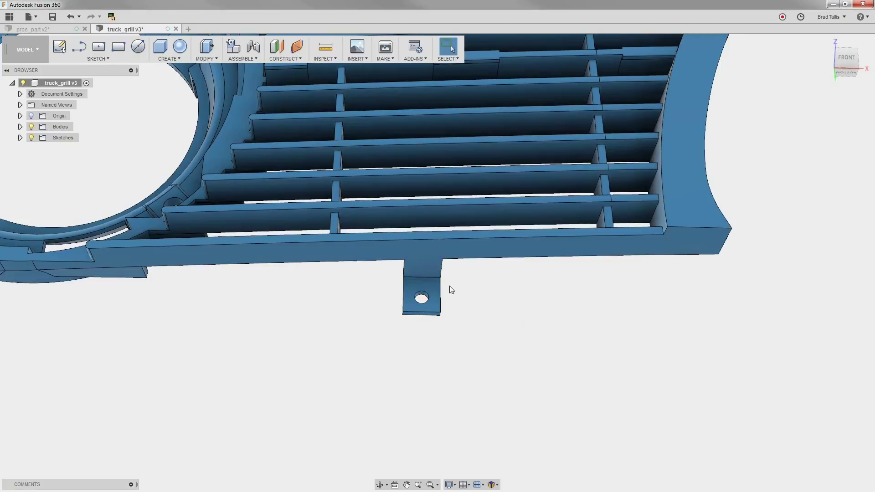
click(433, 289)
right_click(435, 290)
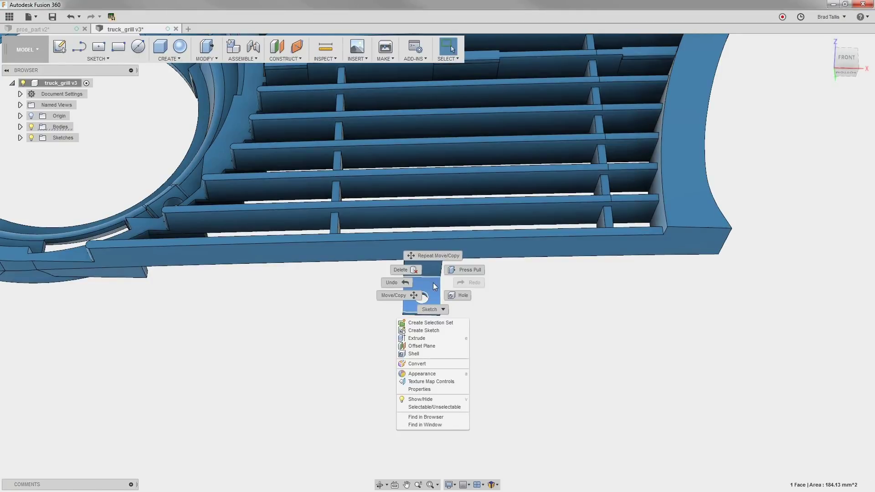
click(441, 310)
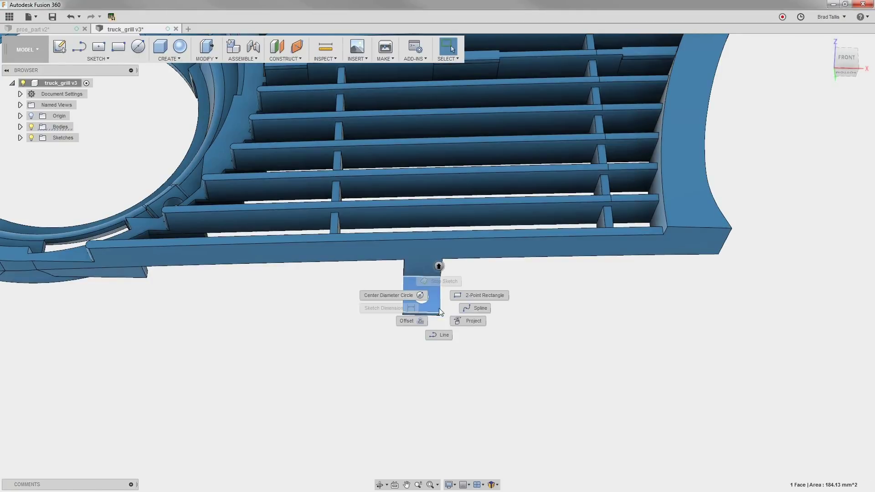
click(466, 298)
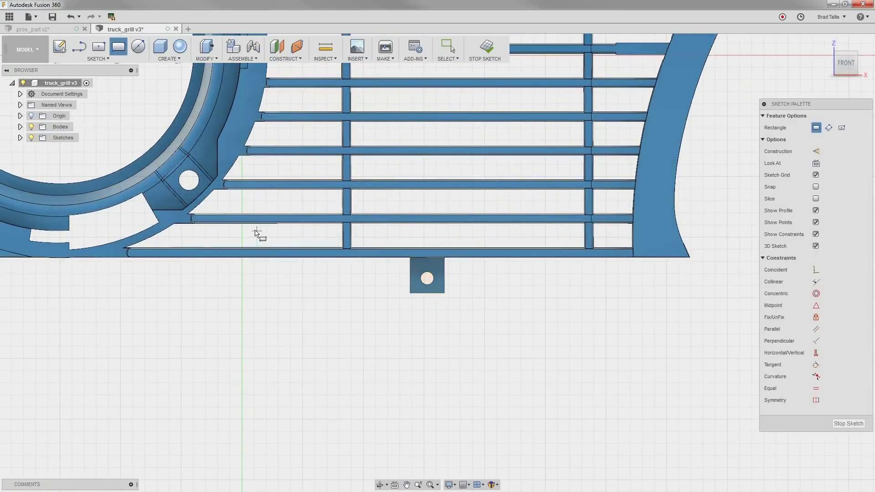
click(548, 359)
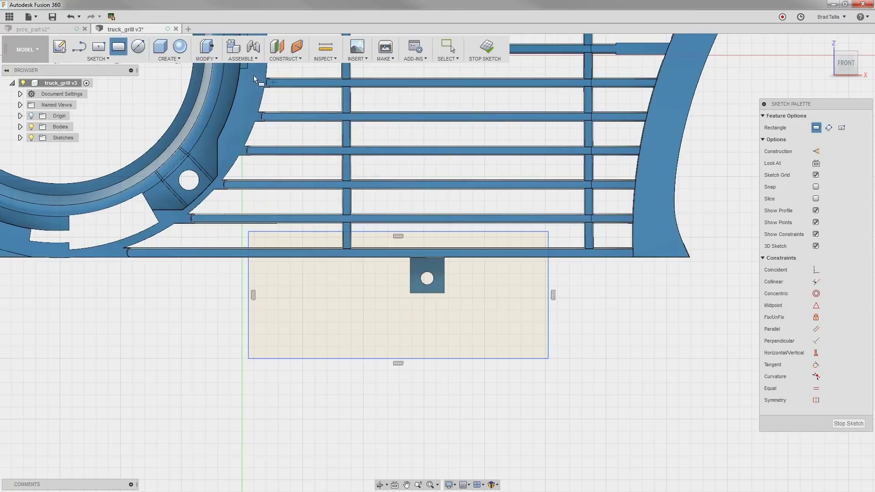
click(220, 60)
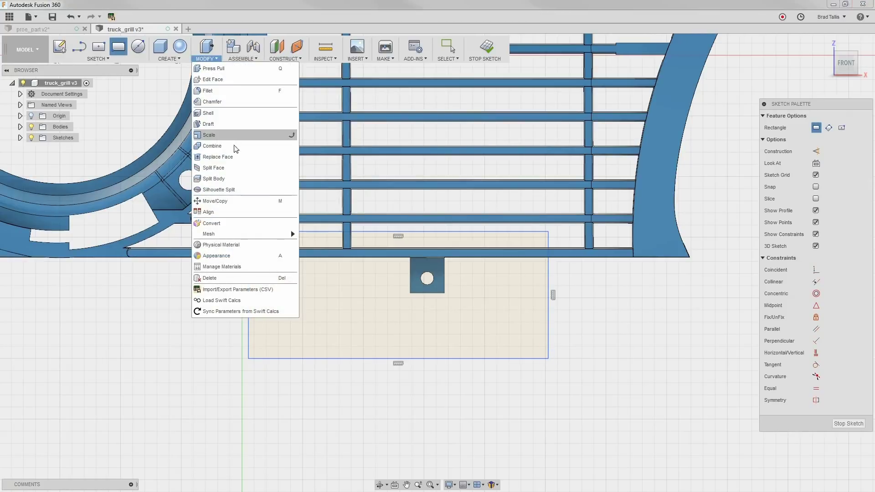
Split the grill body using the sketch rectangle profile as the splitting tool.
click(214, 179)
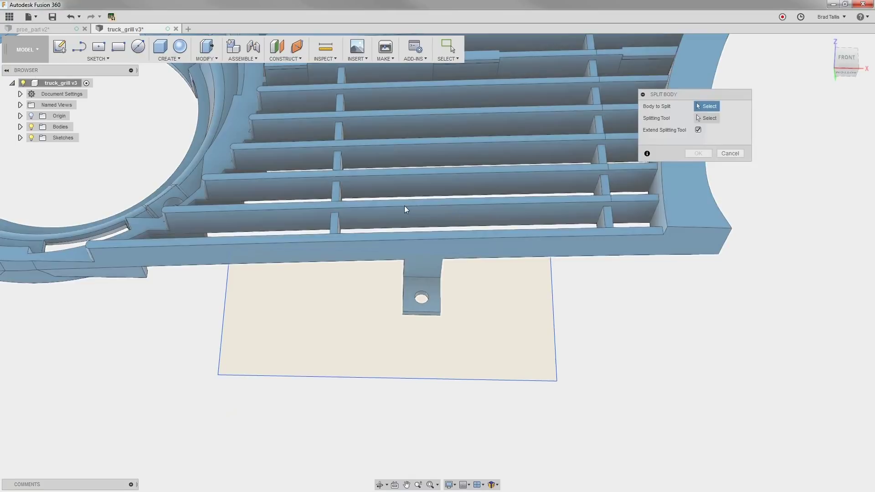
click(405, 207)
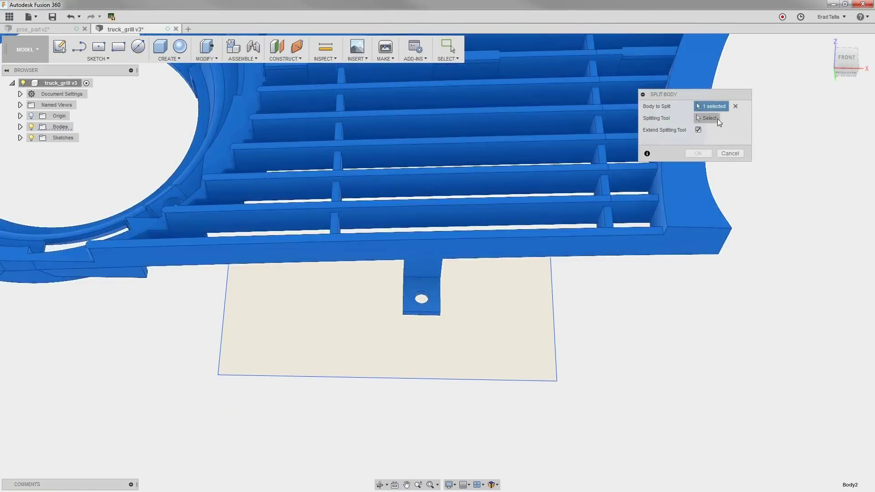
click(552, 293)
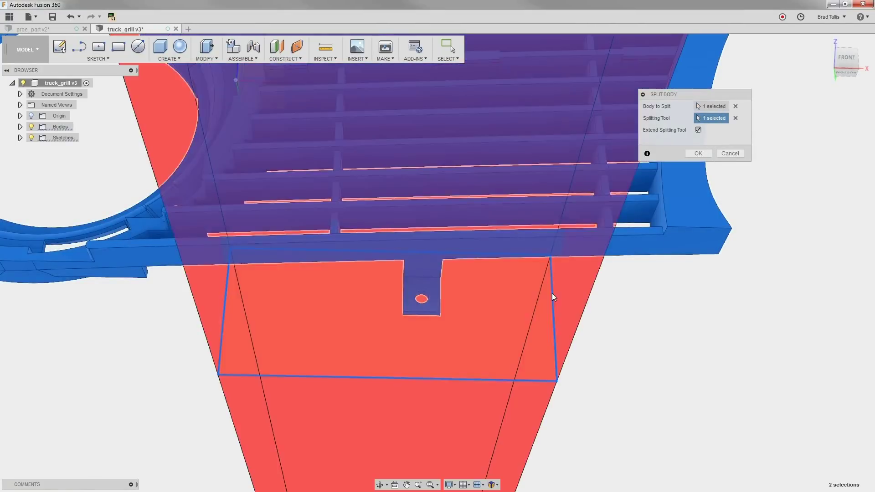
click(699, 154)
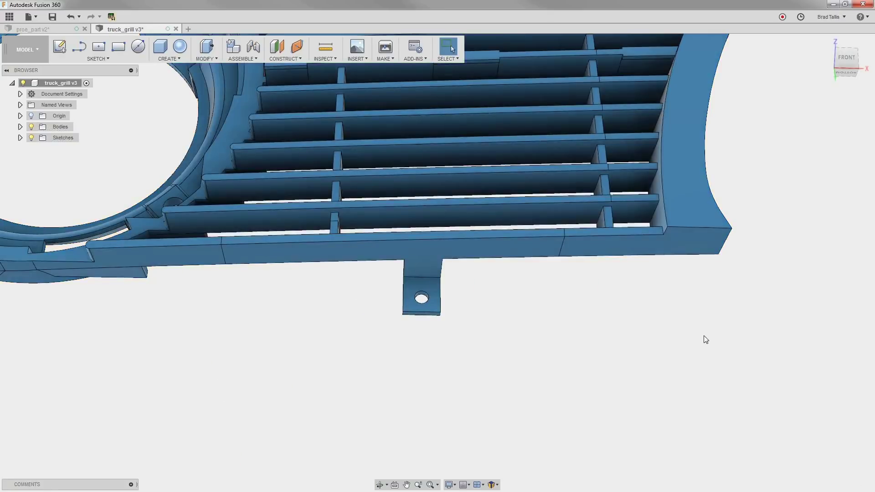
Hide the main grill body, leaving the split-off bar visible.
right_click(682, 243)
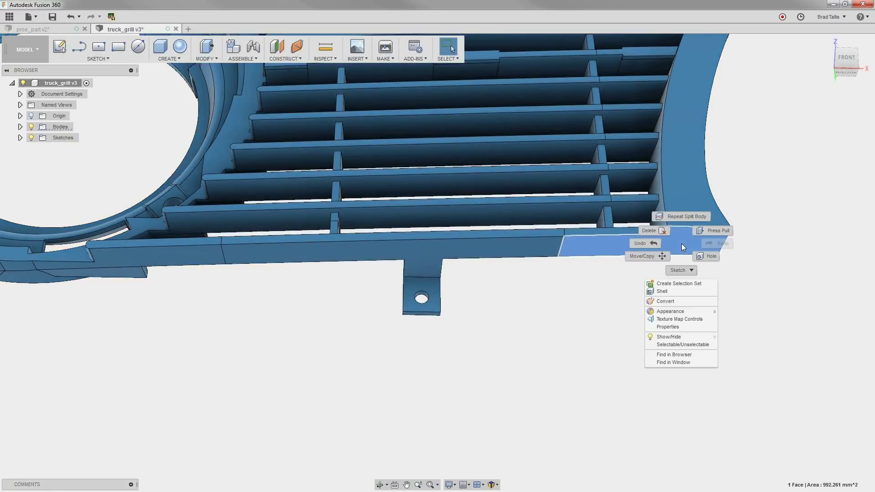
click(693, 340)
click(596, 325)
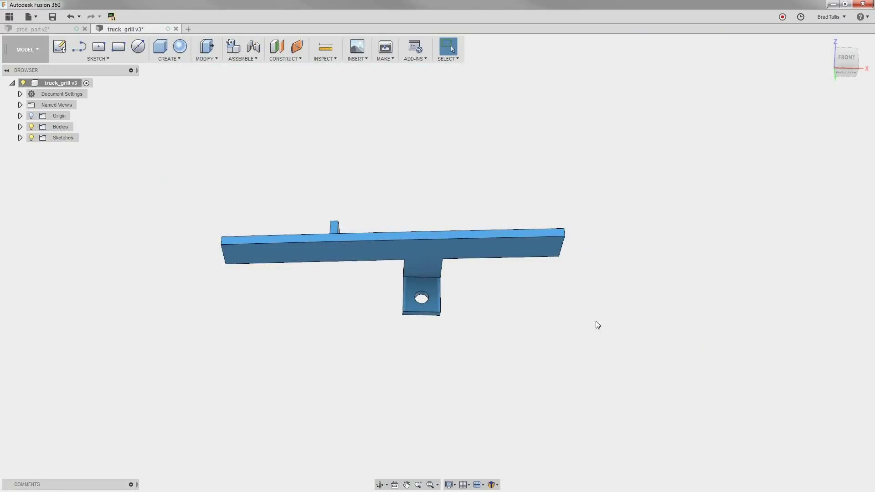
Try a free move of the bracket's faces along X, then cancel it.
right_click(500, 147)
click(490, 162)
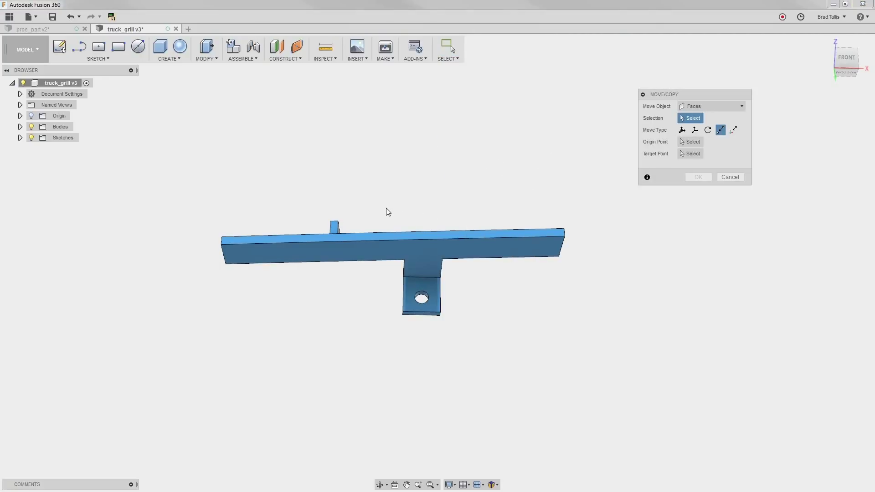
drag(386, 208, 474, 342)
click(682, 130)
drag(449, 313, 436, 343)
click(729, 236)
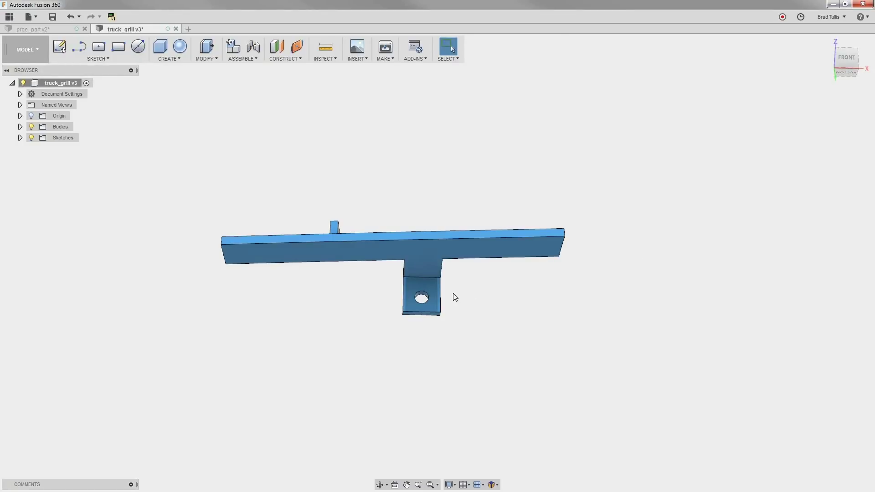
Start a sketch on the bracket's tab face and project the bar body's edges into it.
click(435, 287)
right_click(434, 285)
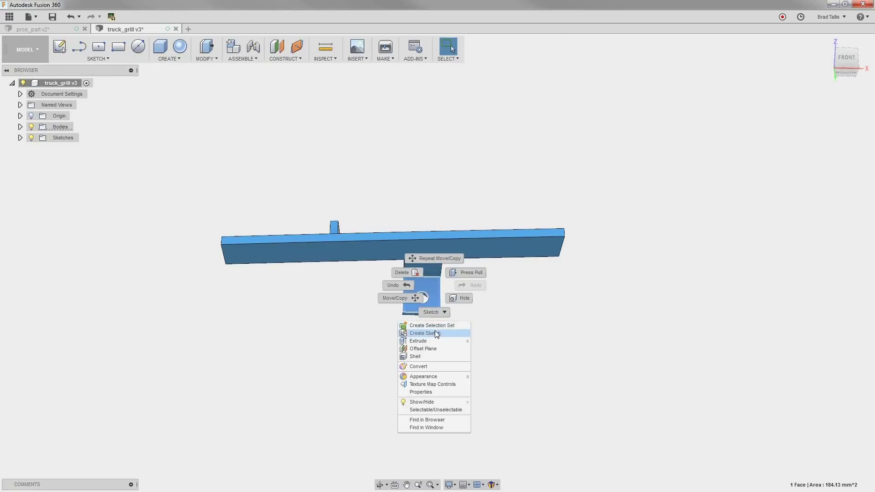
click(435, 330)
scroll(377, 300, up, 3)
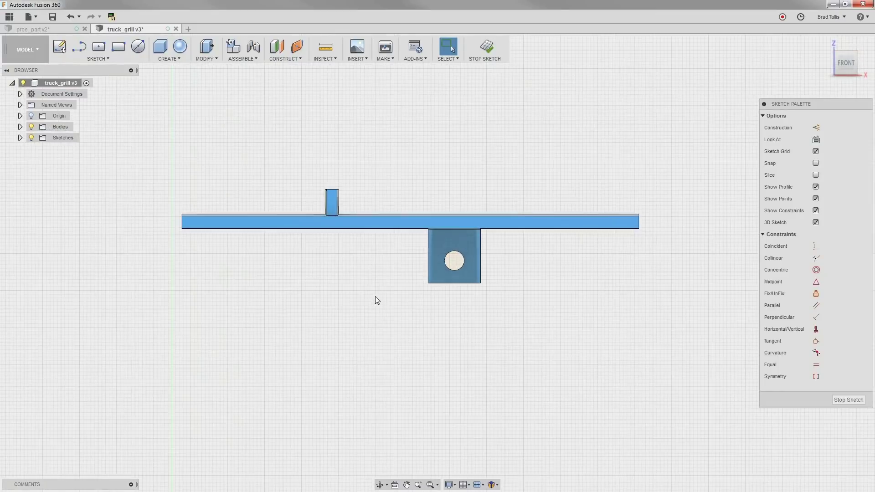
key(p)
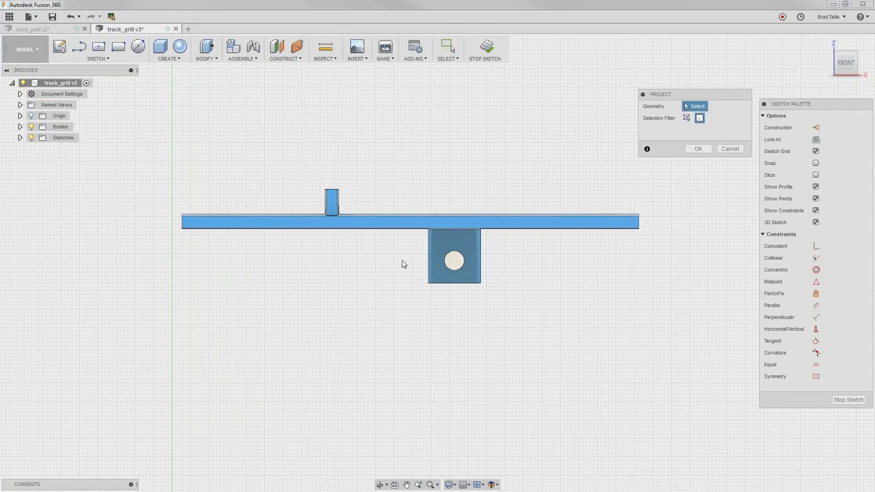
click(465, 243)
click(698, 149)
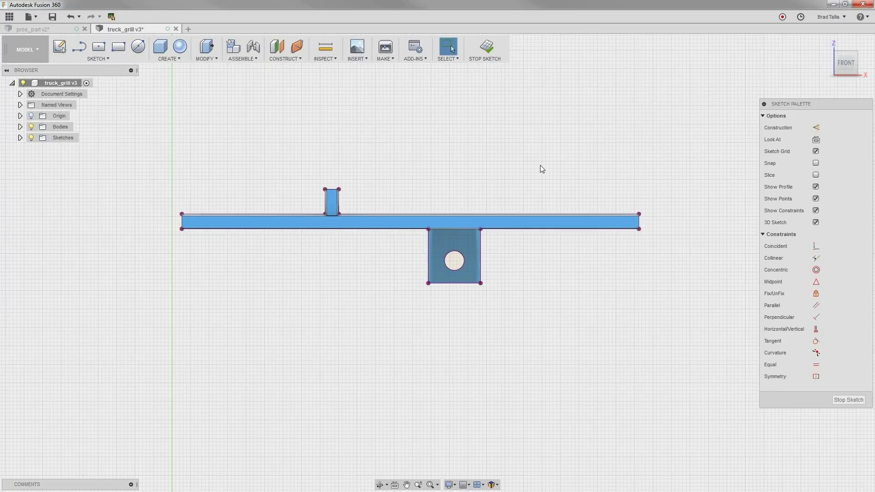
Draw a vertical line from the tab's top-edge midpoint, then a horizontal line above the rib, and finish the sketch.
key(l)
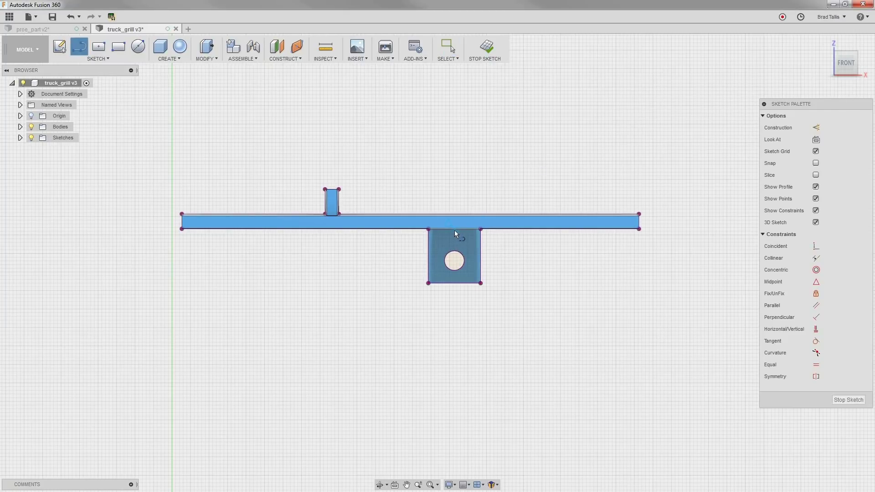
click(455, 230)
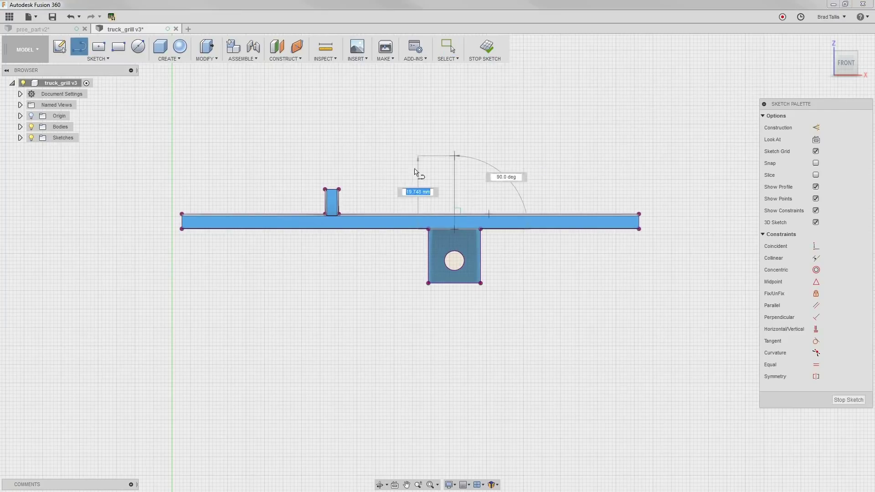
click(454, 139)
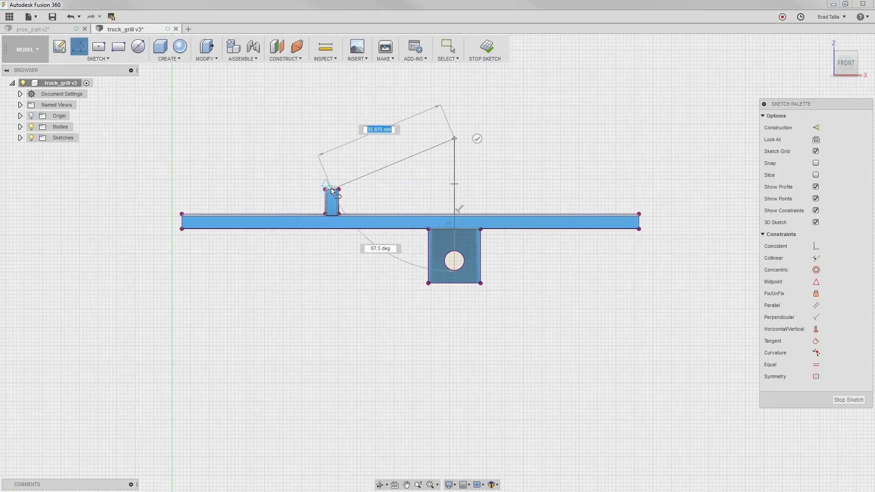
click(332, 138)
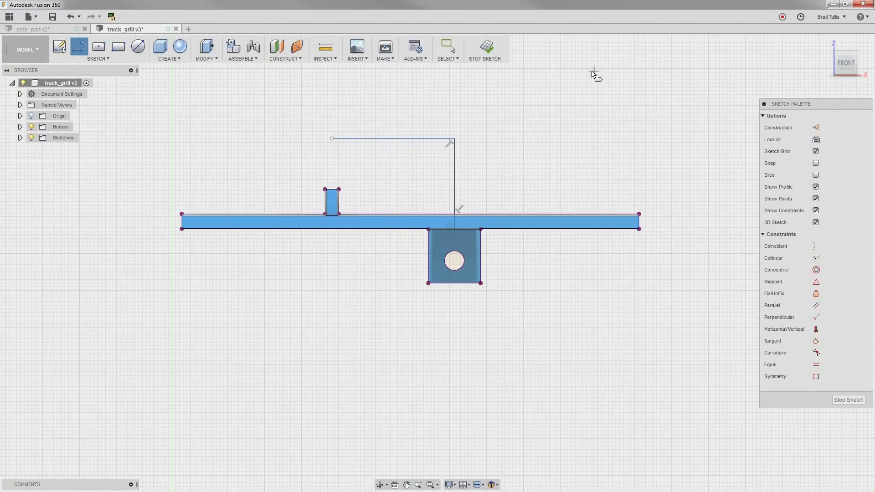
click(485, 48)
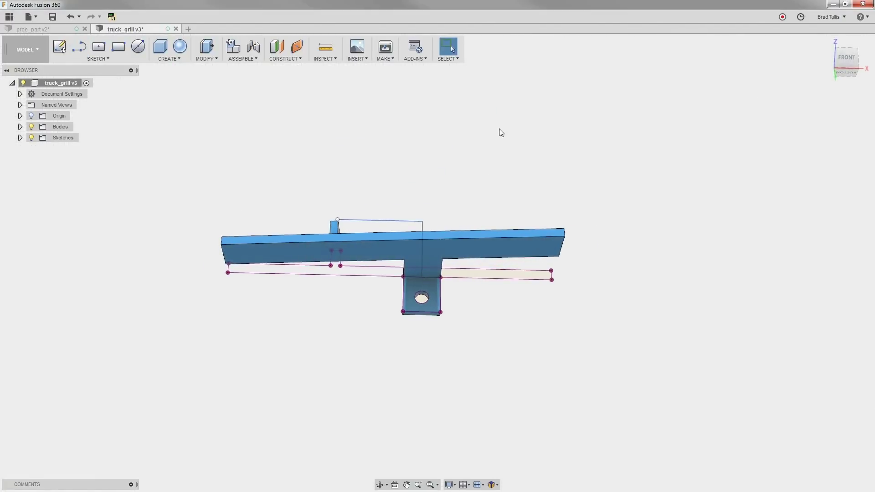
Move the bracket faces point-to-point from the guide line's end above the bracket to its end above the rib.
right_click(501, 133)
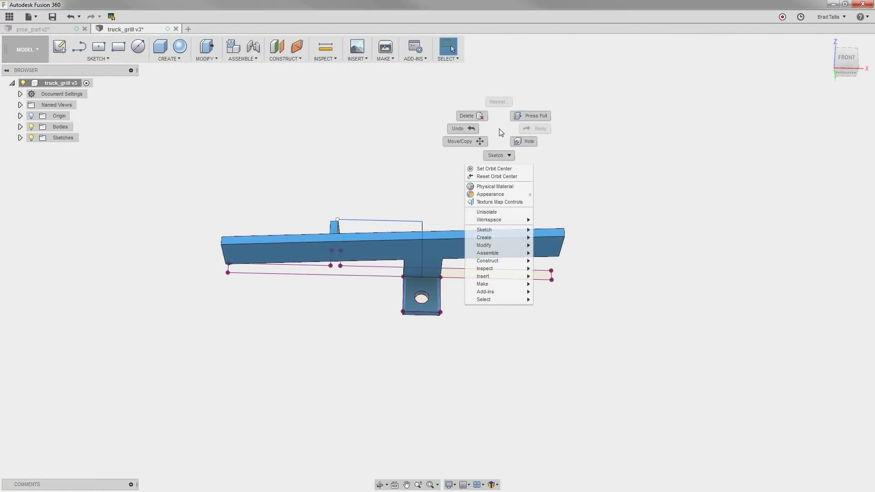
click(474, 141)
click(719, 131)
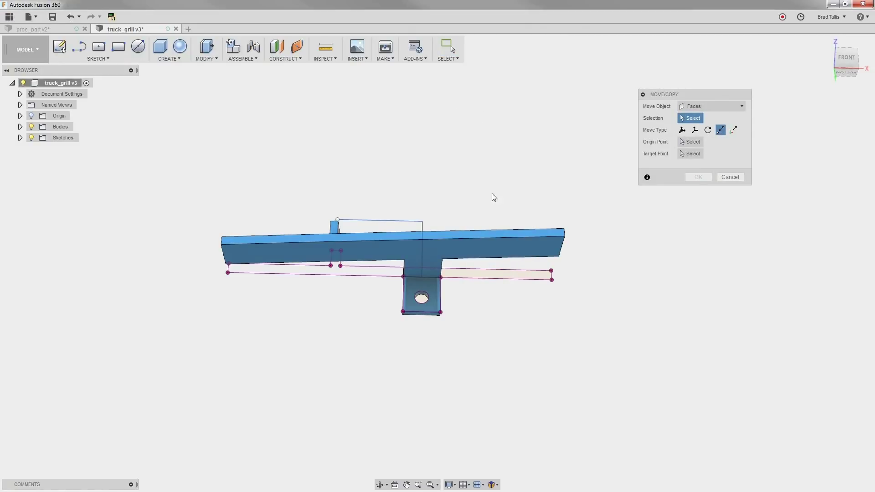
drag(428, 261, 463, 343)
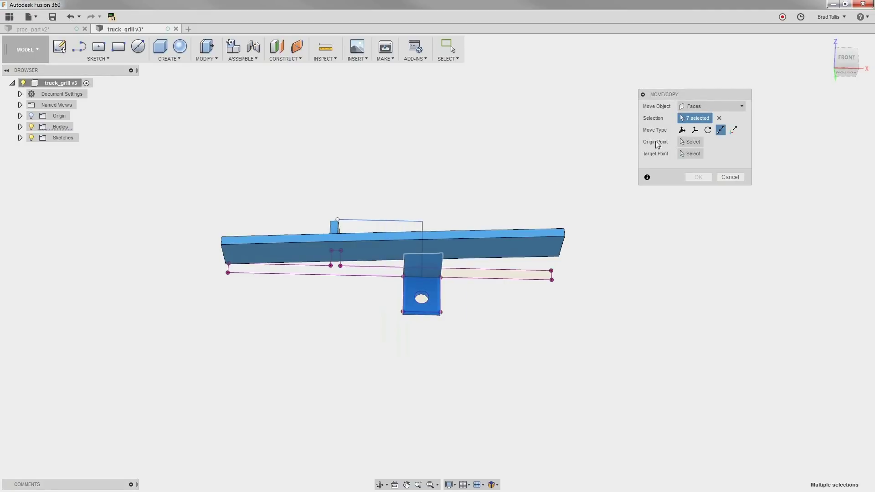
click(691, 142)
click(422, 222)
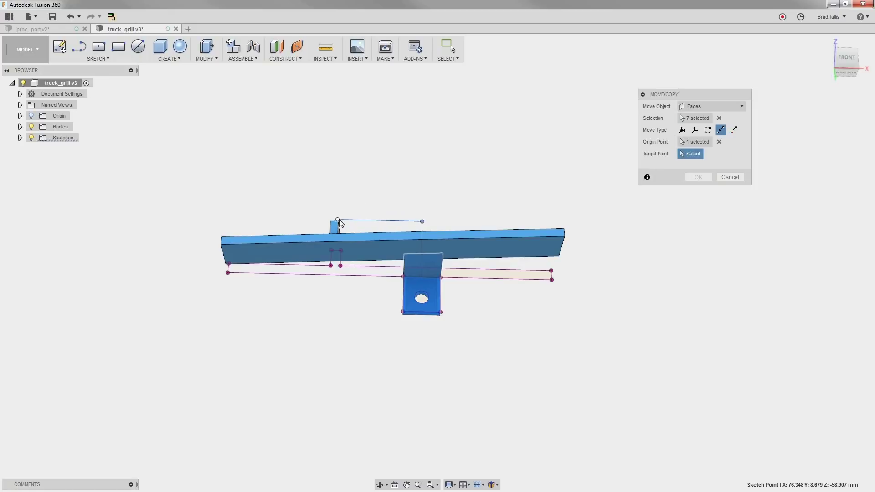
scroll(339, 220, up, 2)
scroll(339, 221, up, 1)
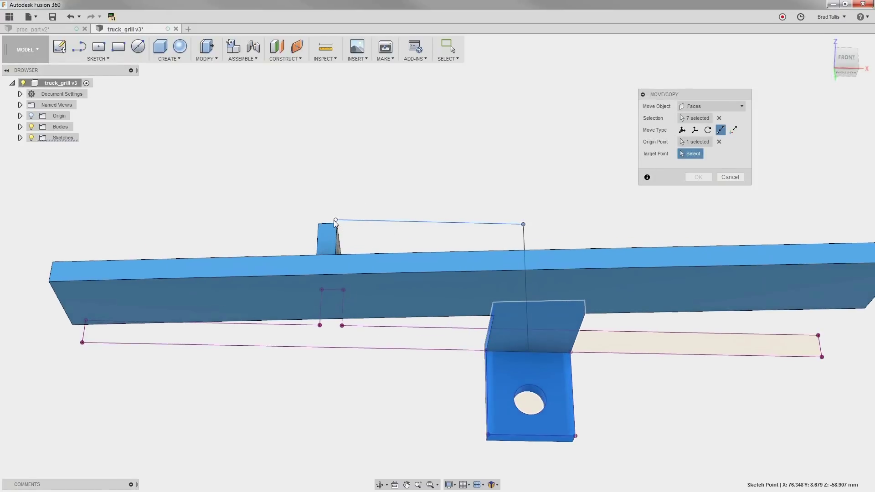
click(336, 221)
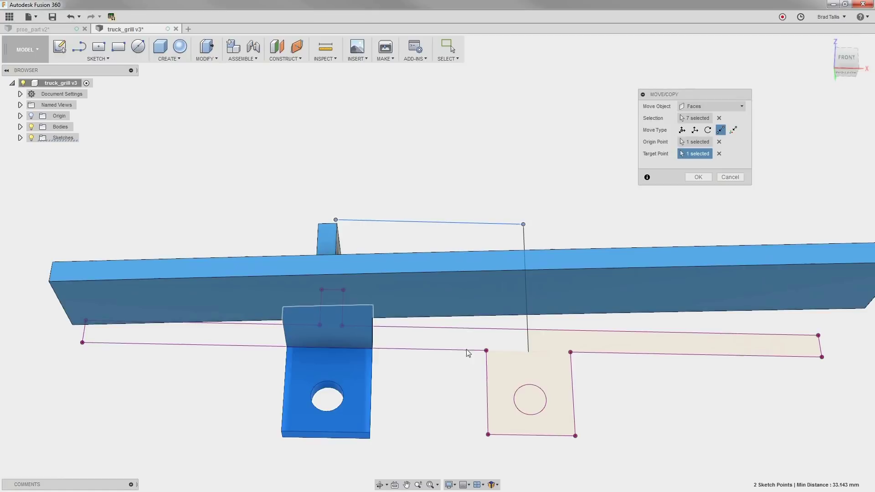
click(697, 177)
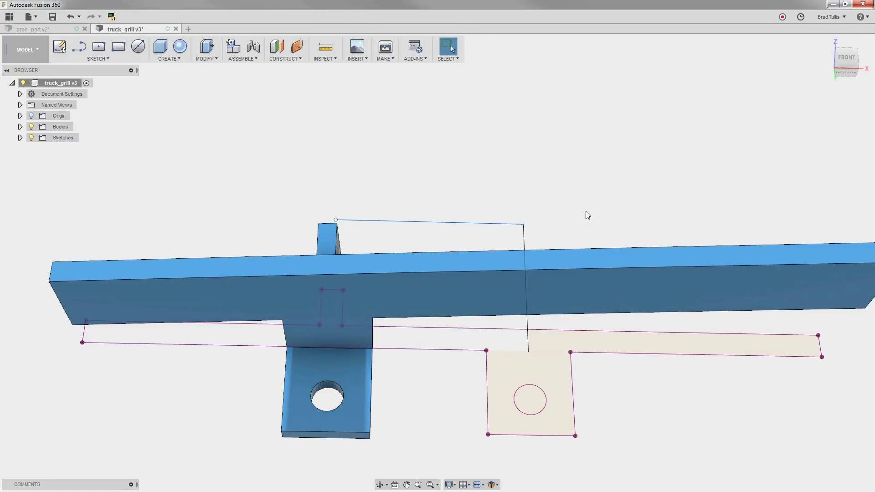
Hide the guide sketch and view the bar straight on.
click(20, 138)
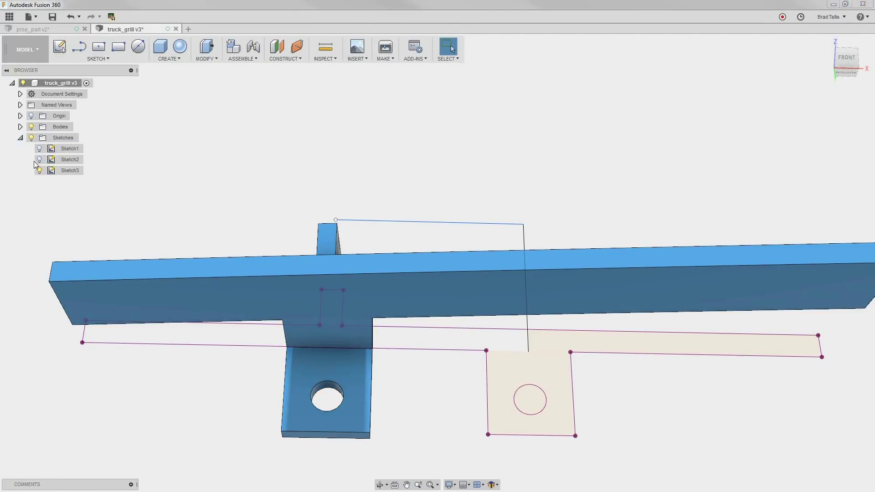
click(40, 170)
mouse_move(388, 152)
shift+middle_down()
mouse_move(455, 189)
mouse_move(455, 202)
mouse_move(455, 170)
mouse_move(467, 178)
shift+middle_up()
Make the grill body visible again and orbit to see the headlight ring.
click(20, 128)
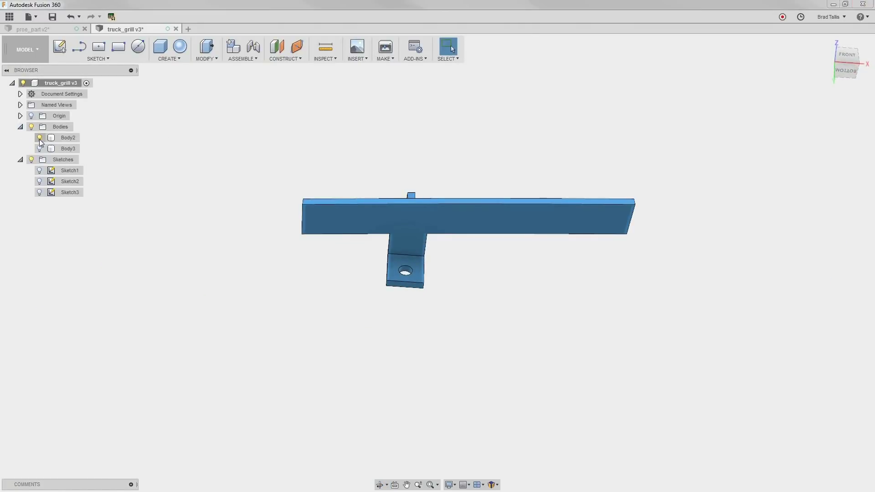
click(39, 149)
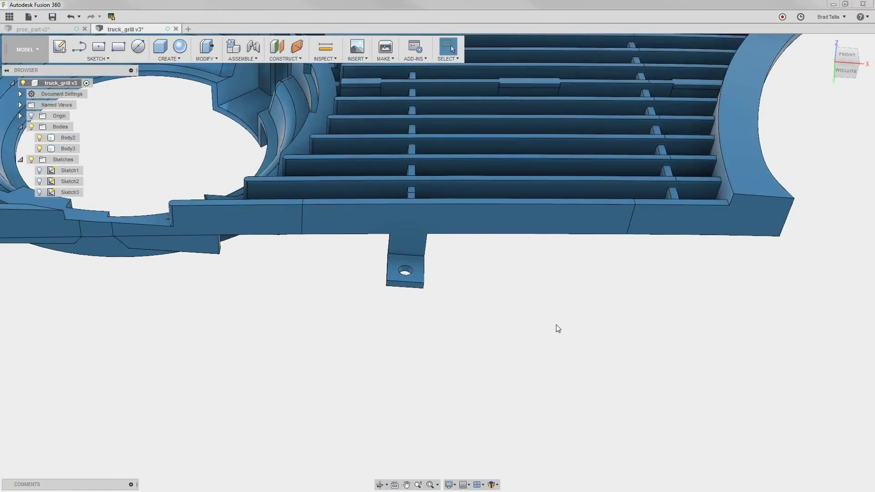
shift+middle_drag(597, 322, 524, 365)
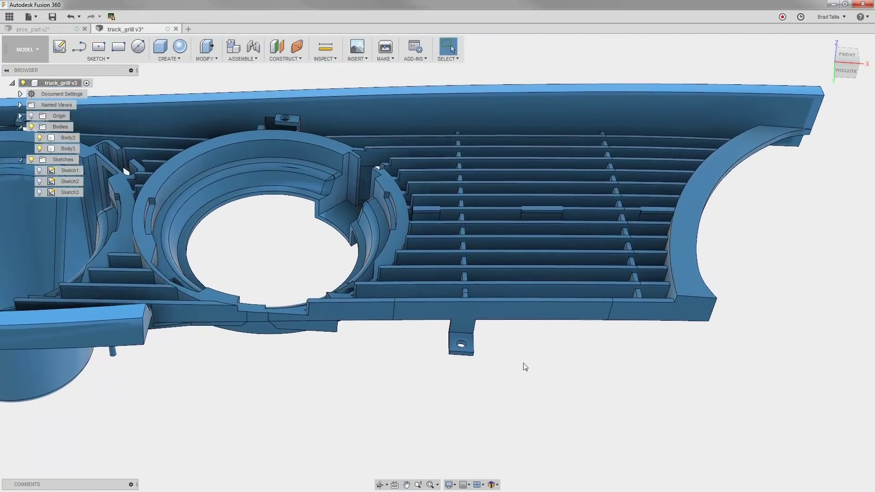
Combine the bar as target with the grill as tool body using Join.
click(206, 59)
click(211, 146)
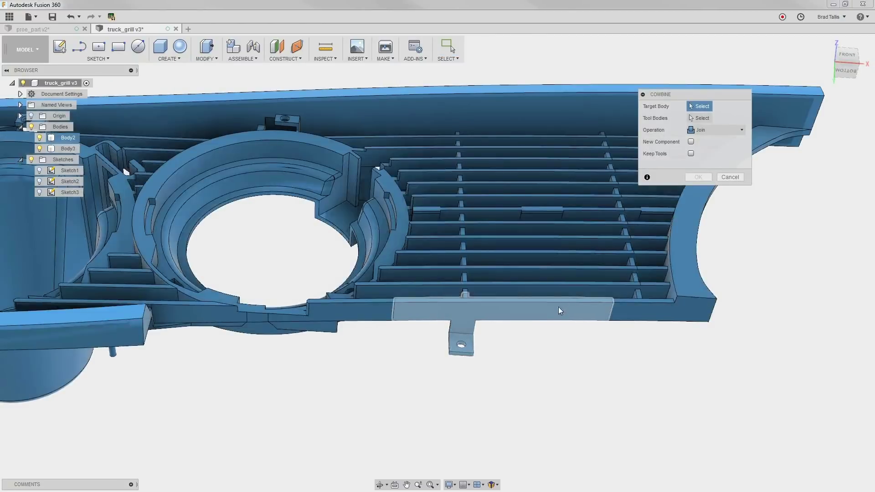
click(559, 310)
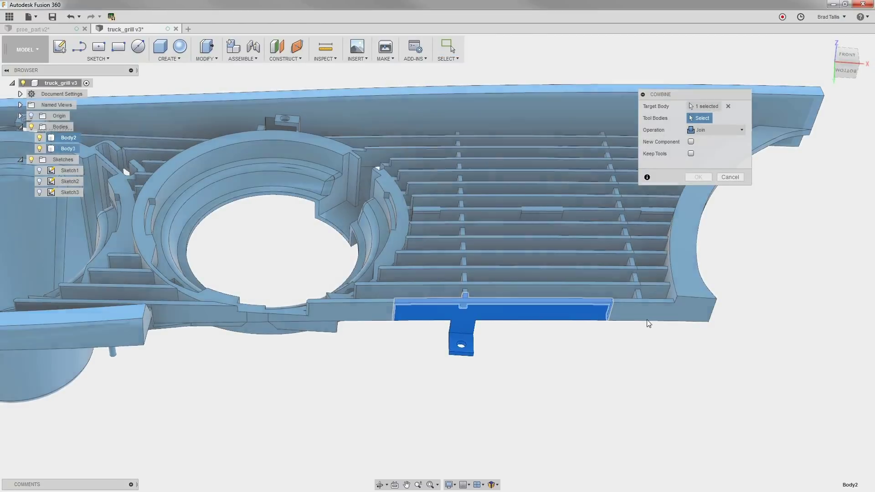
click(656, 318)
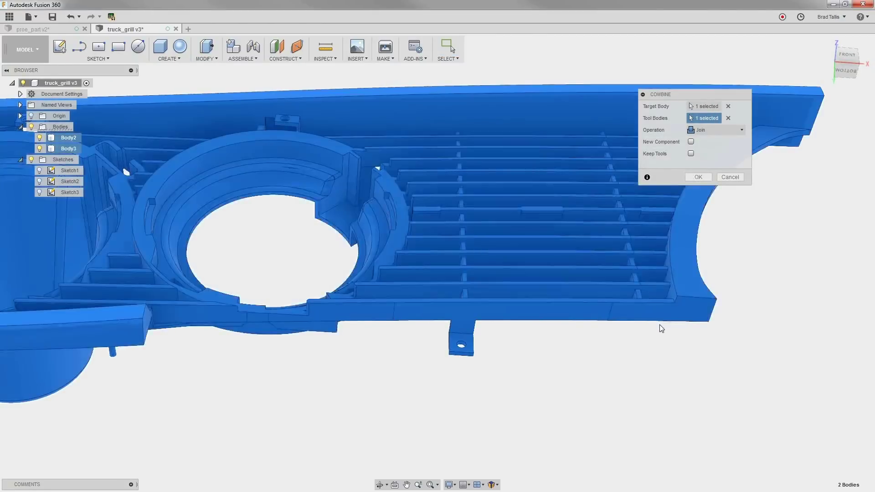
click(698, 176)
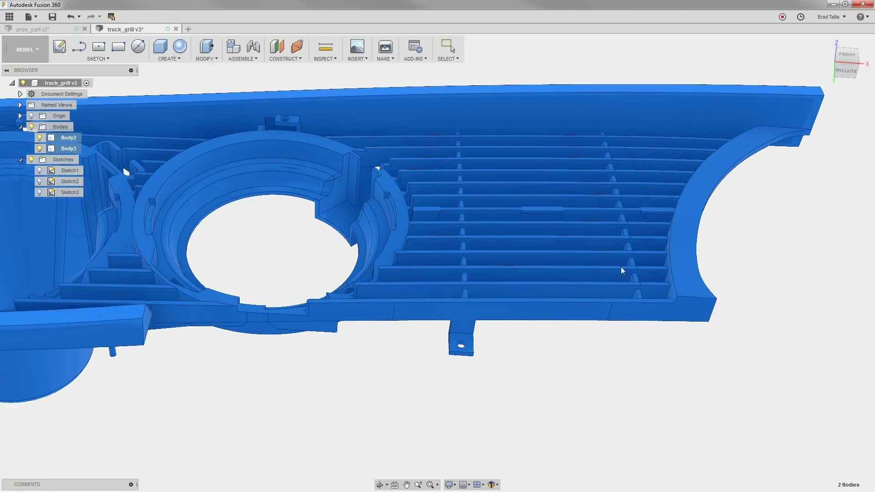